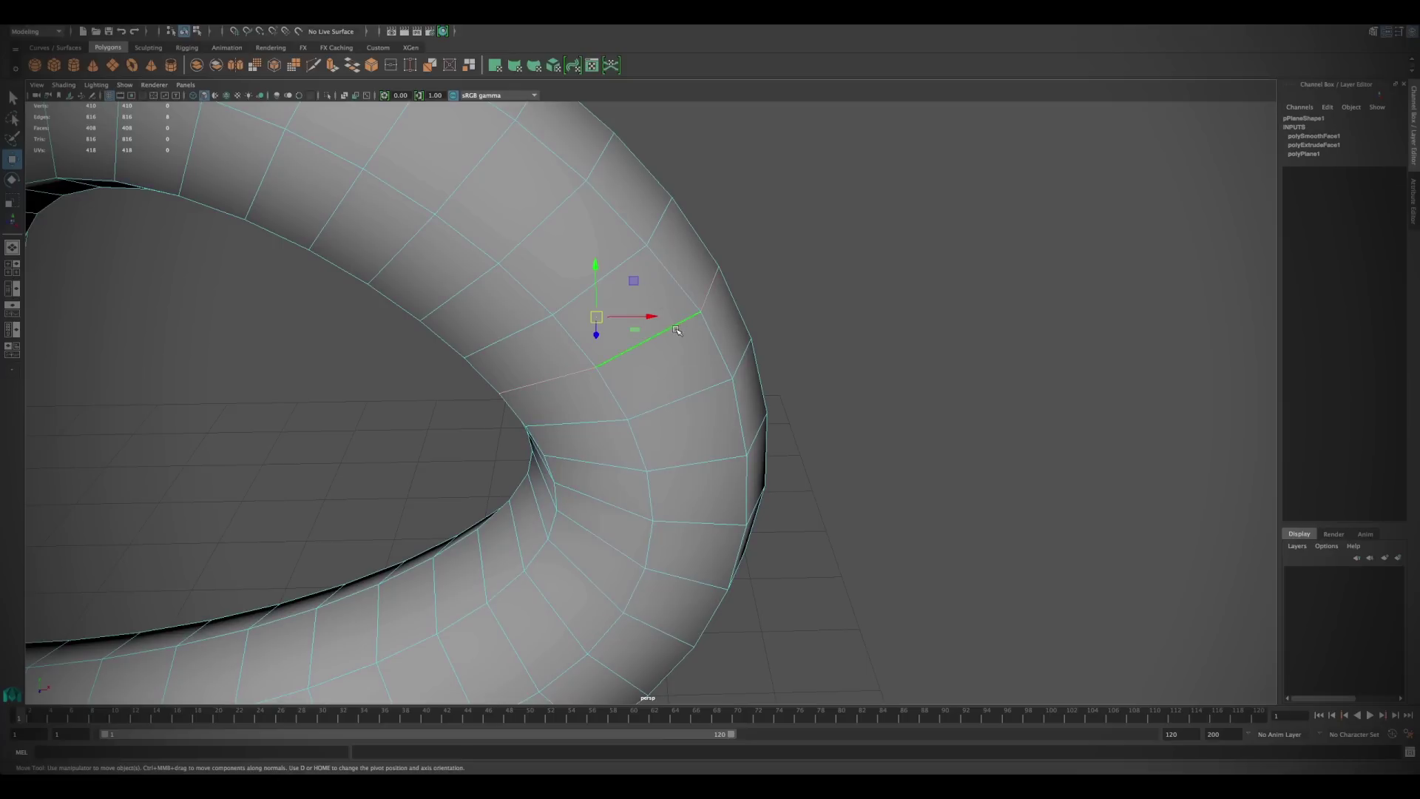
Step: Select the torus edge loop and slide it along neighbouring edges with the Edge transform constraint
{"action": "left_click", "coordinate": [673, 327]}
{"action": "double_click", "coordinate": [673, 327]}
{"action": "double_click", "coordinate": [11, 159]}
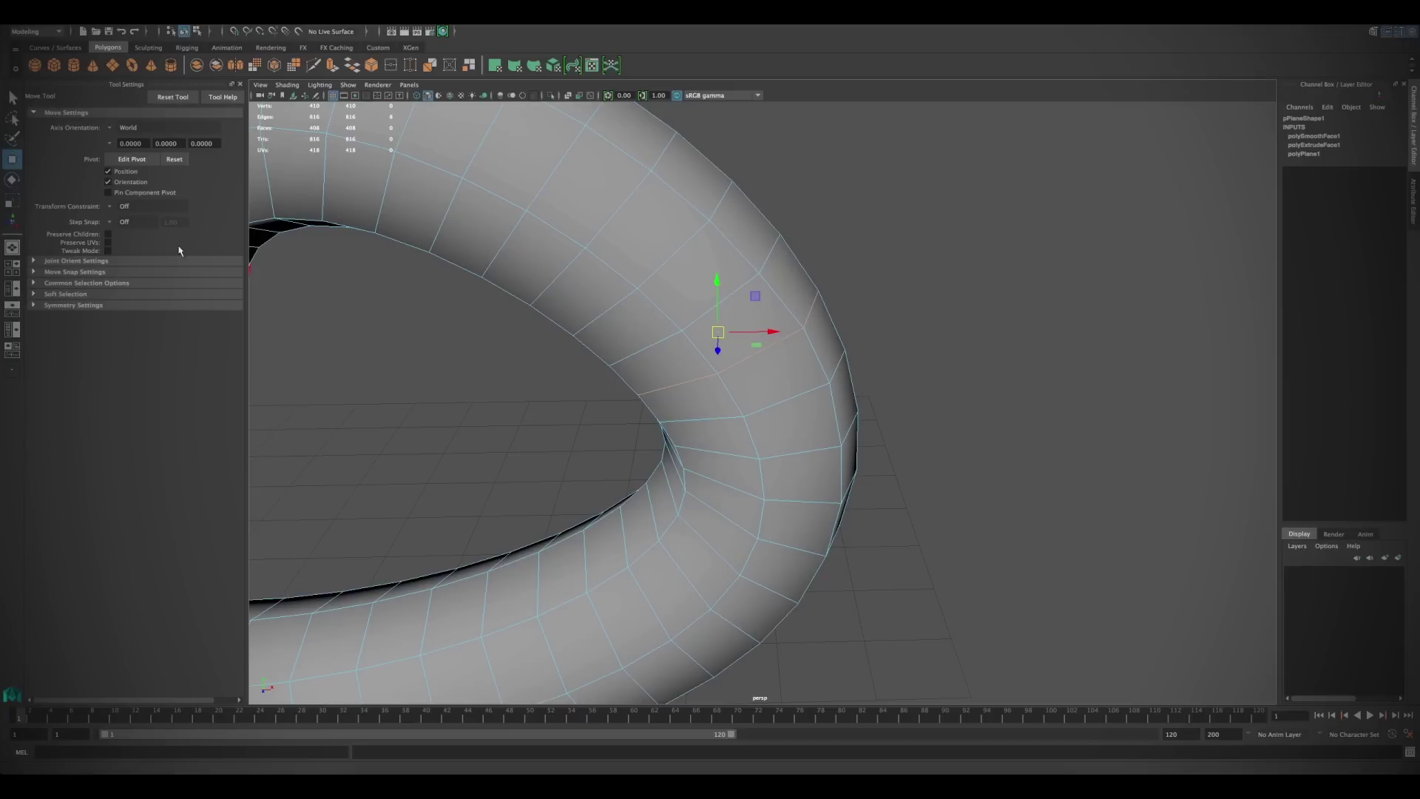
{"action": "left_click", "coordinate": [109, 208]}
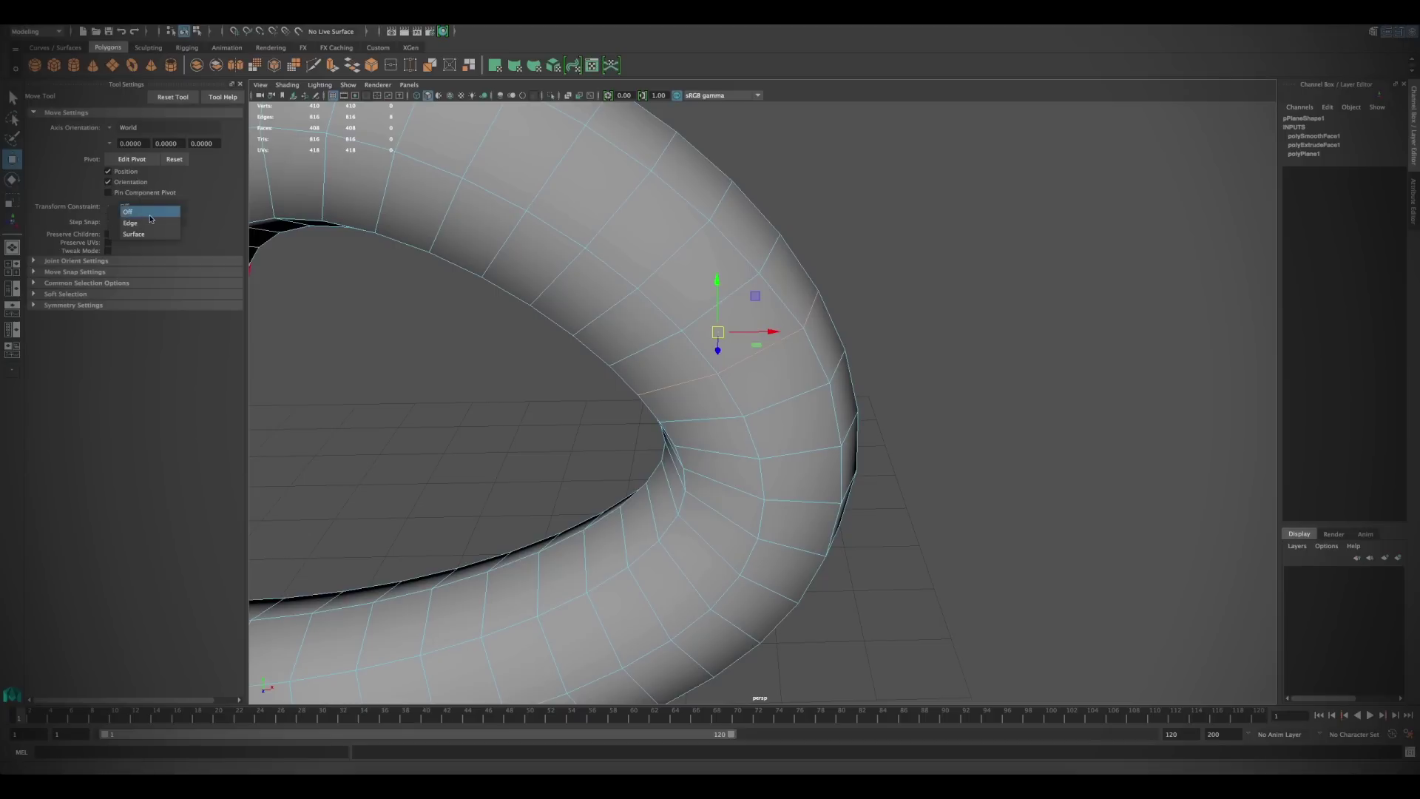
{"action": "left_click", "coordinate": [130, 223]}
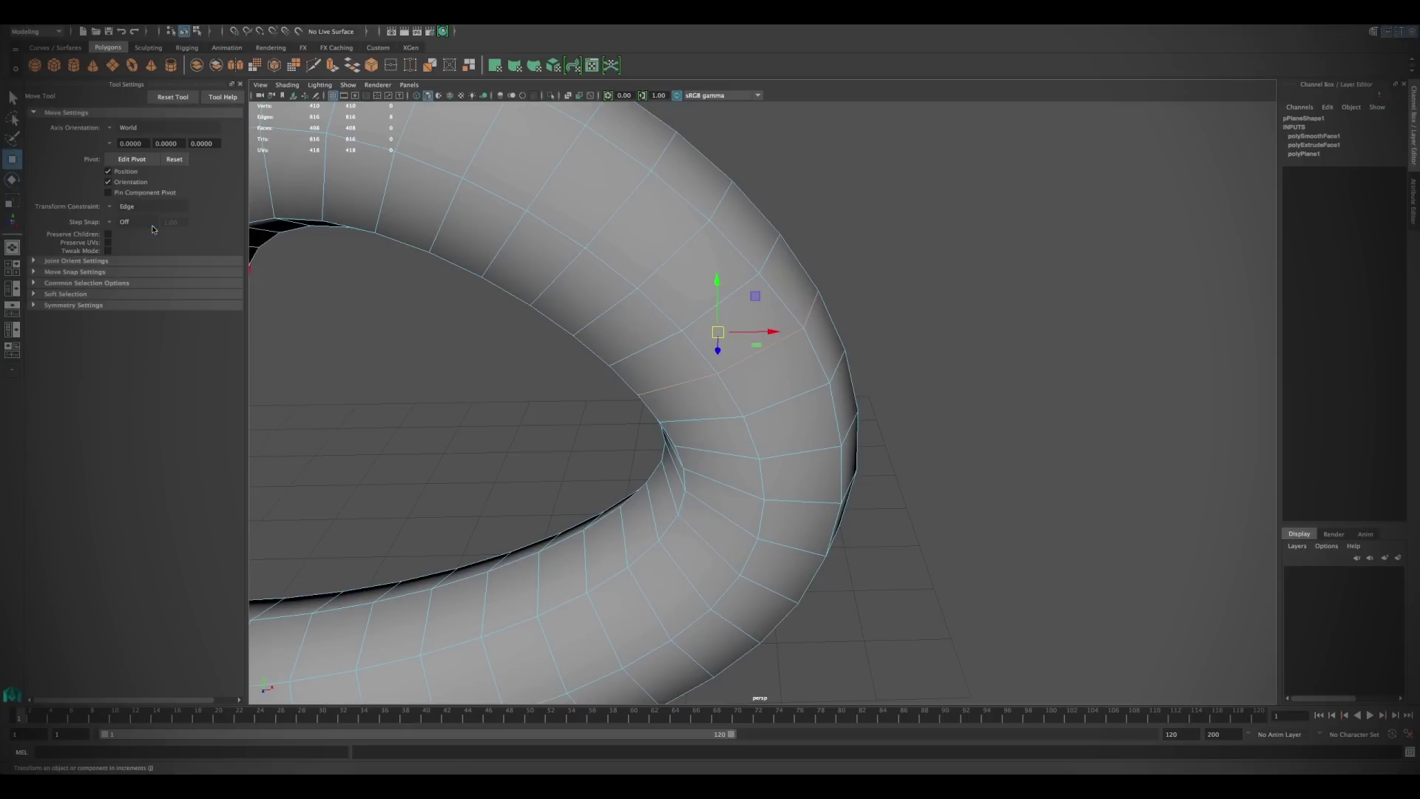
{"action": "mouse_move", "coordinate": [717, 332]}
{"action": "left_mouse_down"}
{"action": "mouse_move", "coordinate": [737, 369]}
{"action": "mouse_move", "coordinate": [685, 304]}
{"action": "mouse_move", "coordinate": [723, 347]}
{"action": "mouse_move", "coordinate": [711, 330]}
{"action": "left_mouse_up"}
Step: Switch the Move tool's transform constraint to Surface and slide the loop across the torus
{"action": "left_click", "coordinate": [111, 208]}
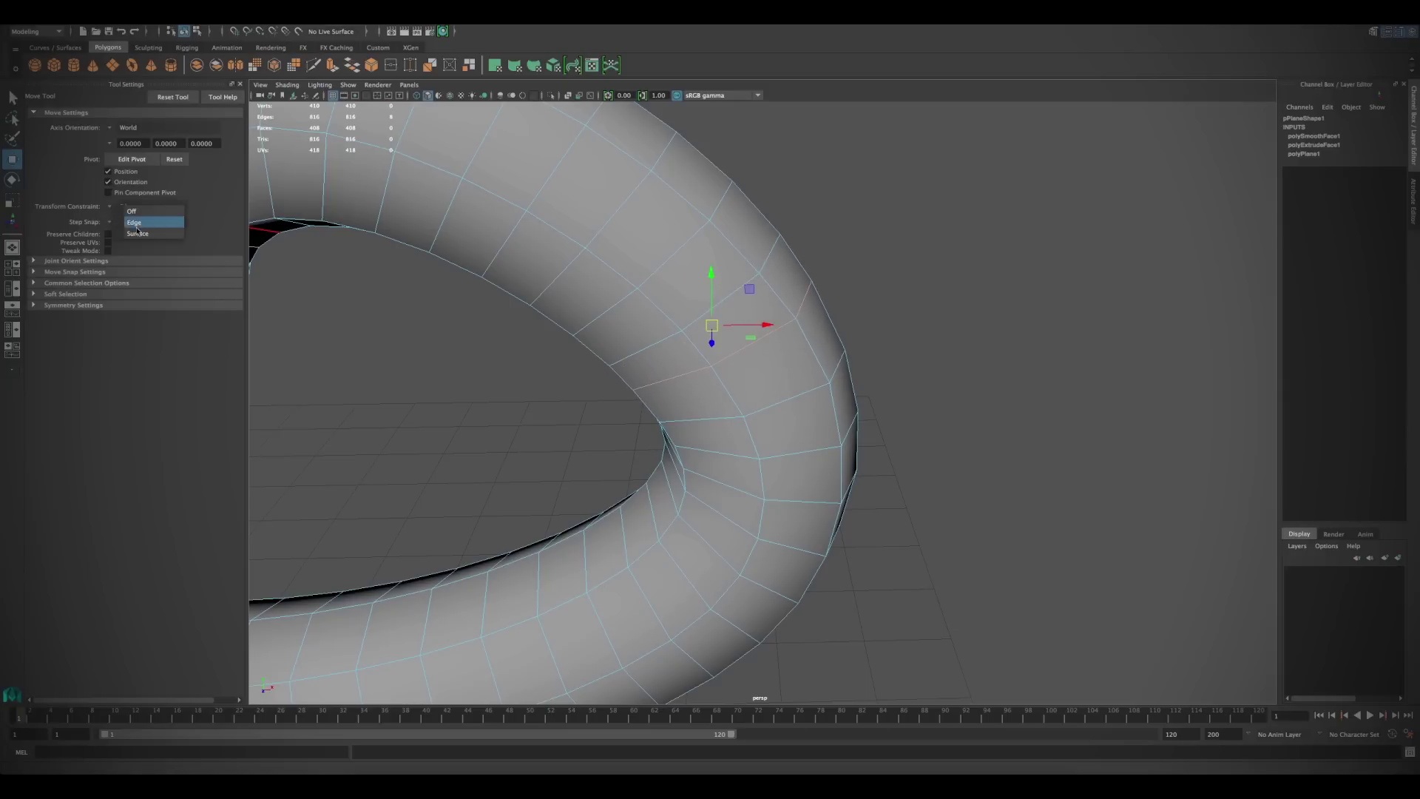
{"action": "left_click", "coordinate": [138, 233]}
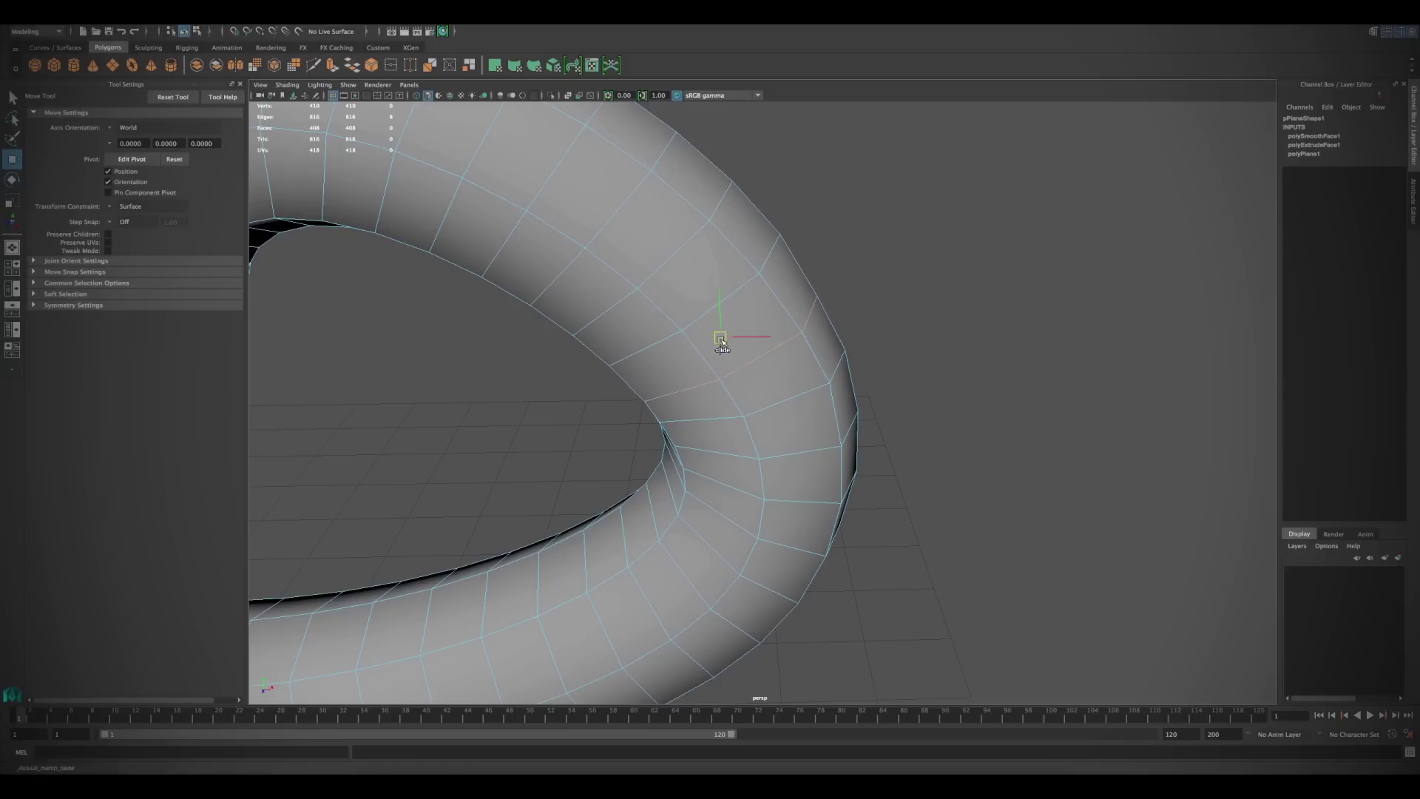
{"action": "mouse_move", "coordinate": [721, 336]}
{"action": "left_mouse_down"}
{"action": "mouse_move", "coordinate": [809, 322]}
{"action": "mouse_move", "coordinate": [831, 357]}
{"action": "mouse_move", "coordinate": [787, 272]}
{"action": "left_mouse_up"}
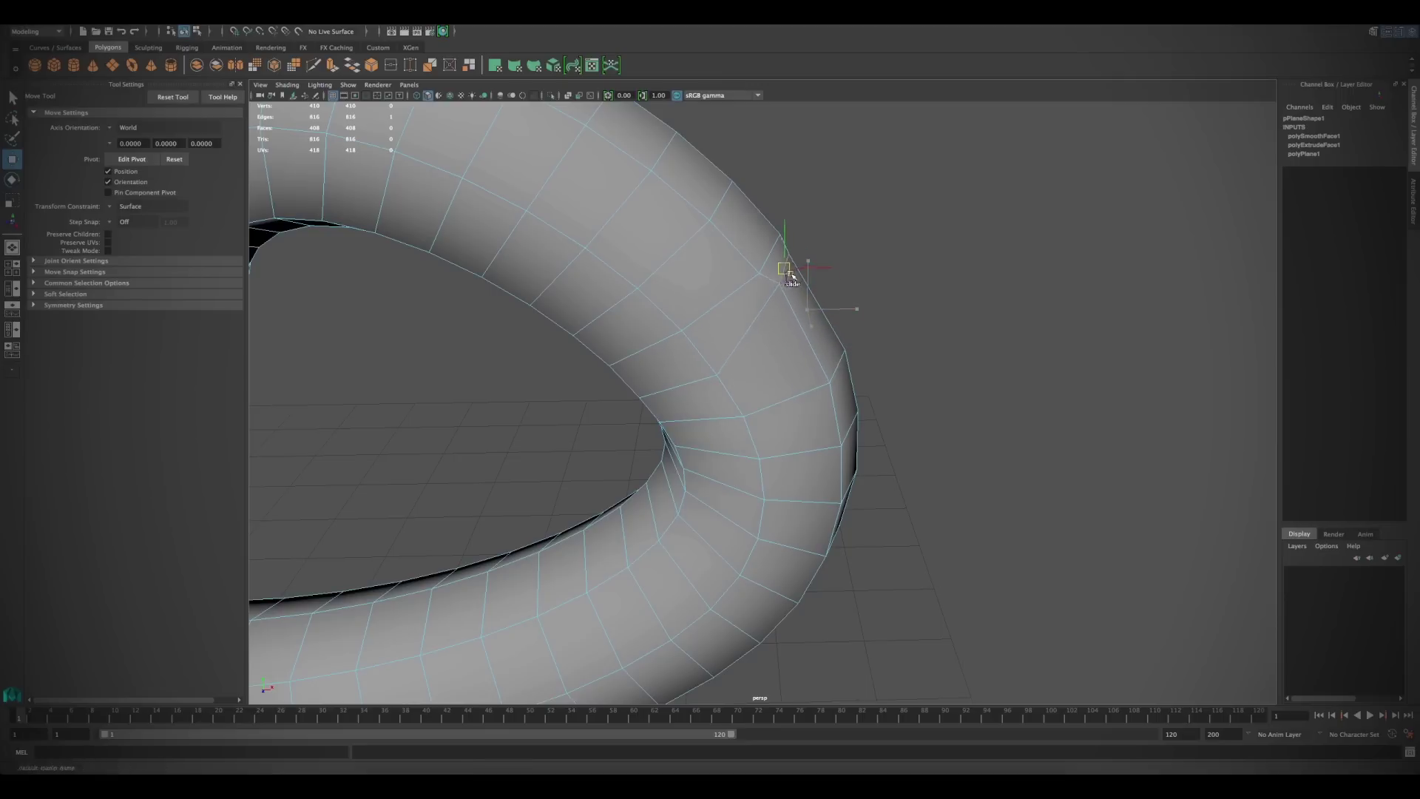
Step: Set the Move marking menu's selection constraint to Edge Ring
{"action": "left_click", "coordinate": [721, 347]}
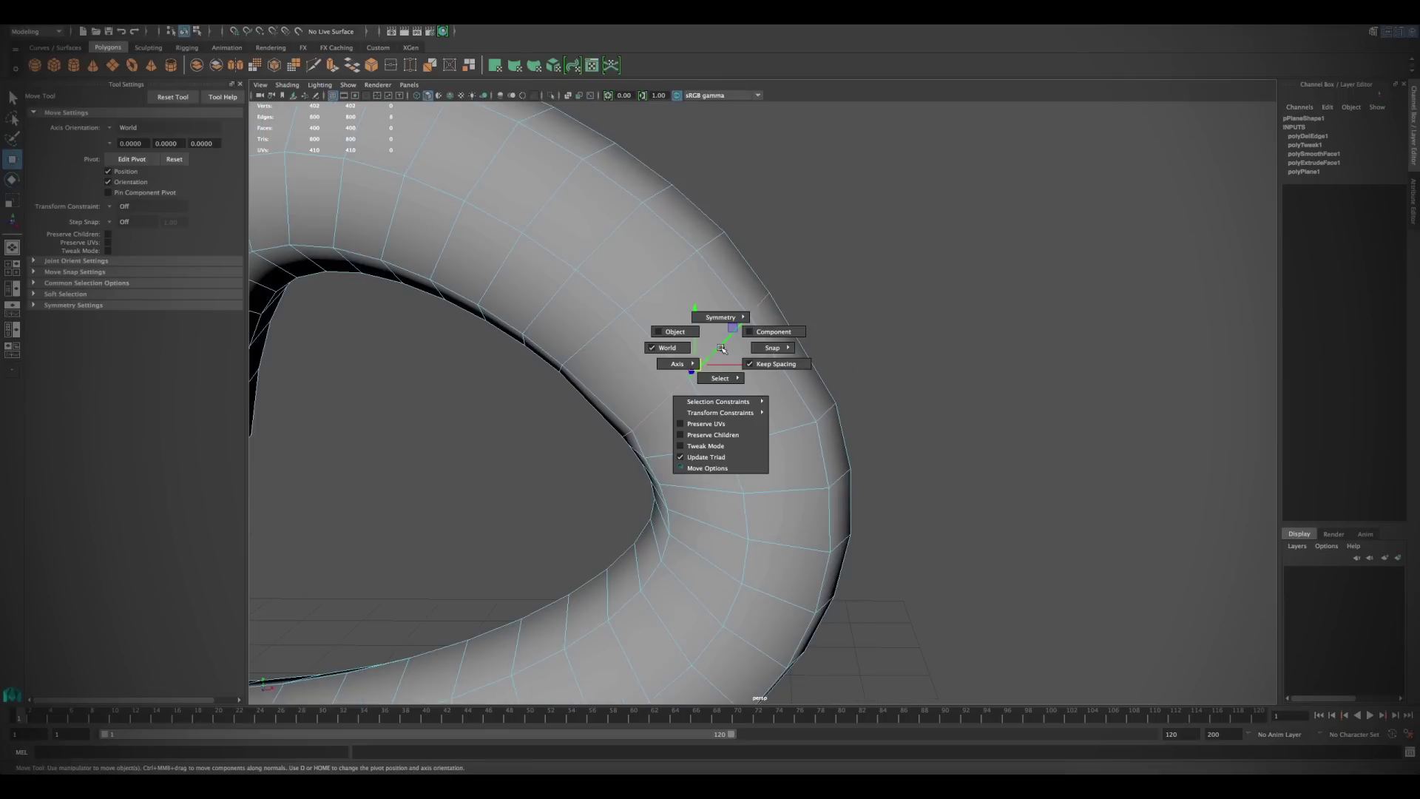
{"action": "mouse_move", "coordinate": [717, 414]}
{"action": "left_click", "coordinate": [721, 347]}
{"action": "key", "text": "e"}
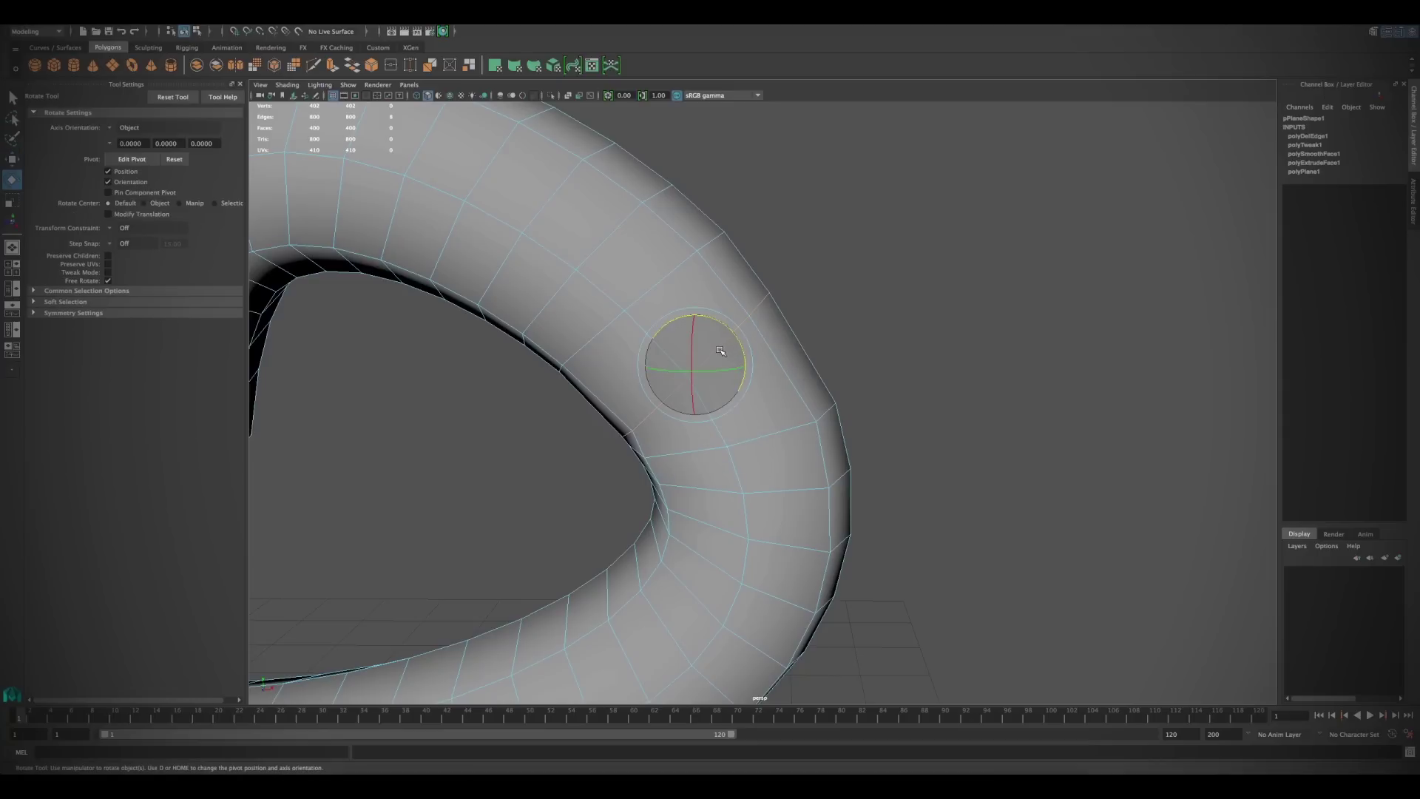
{"action": "left_click", "coordinate": [720, 350]}
{"action": "key", "text": "w"}
{"action": "left_click", "coordinate": [723, 342]}
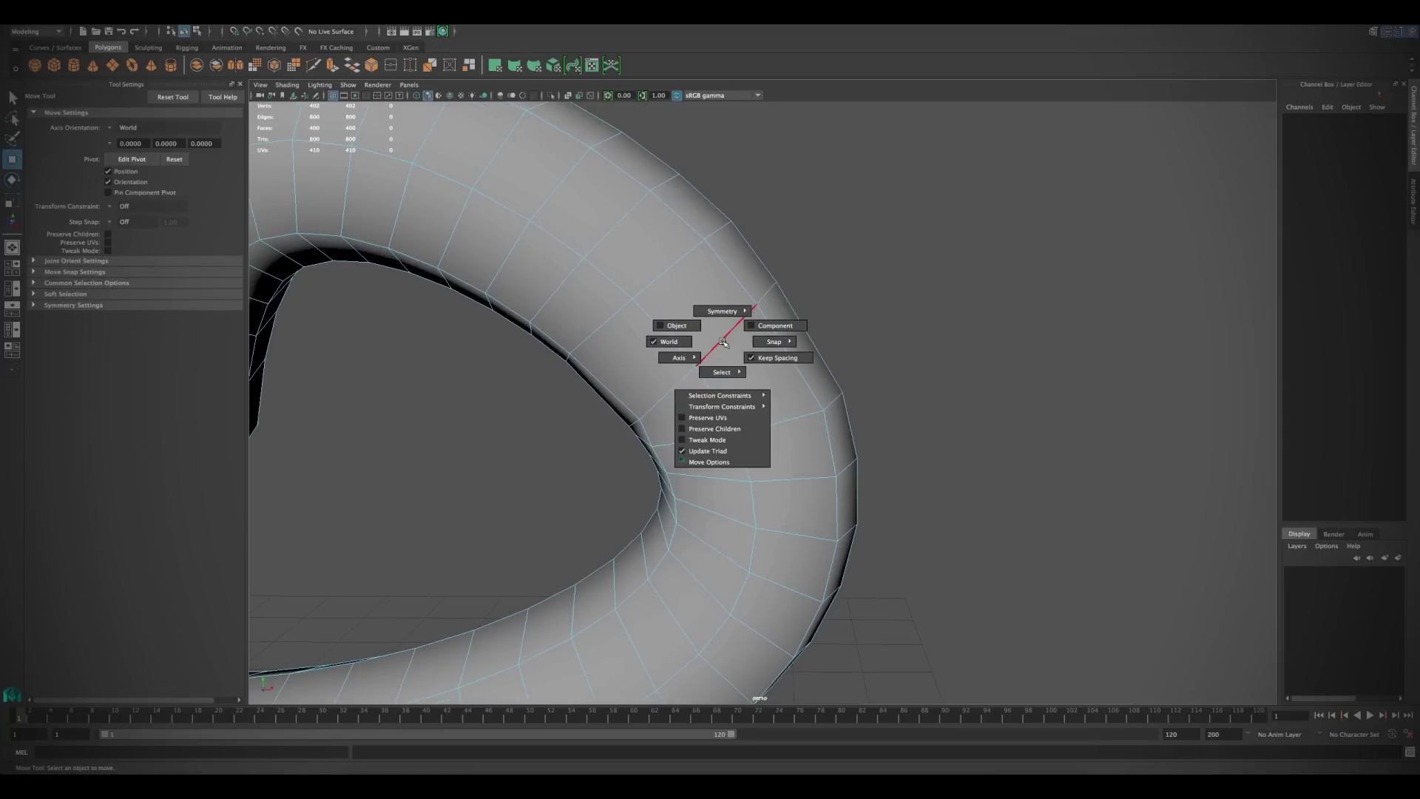
{"action": "mouse_move", "coordinate": [722, 396]}
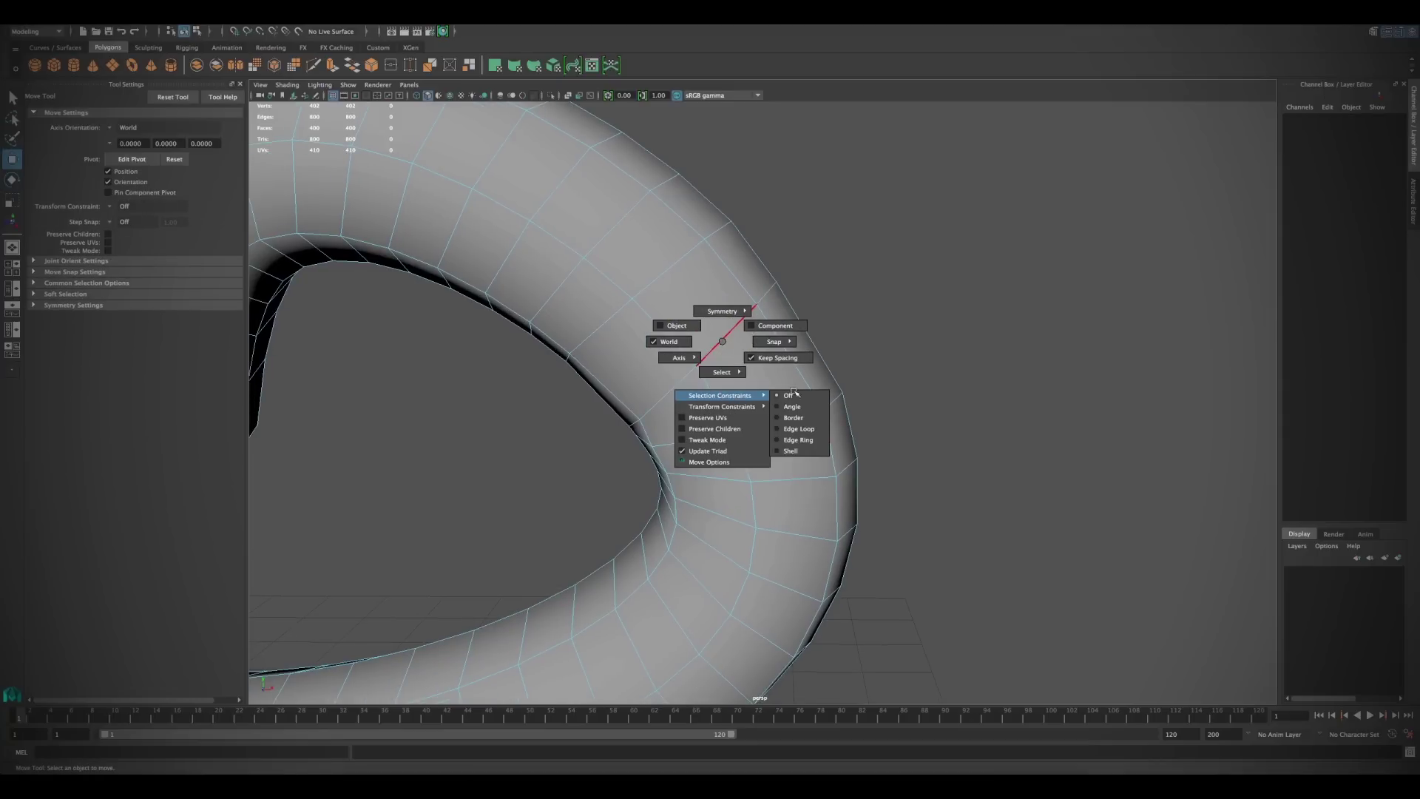
{"action": "left_click", "coordinate": [798, 441]}
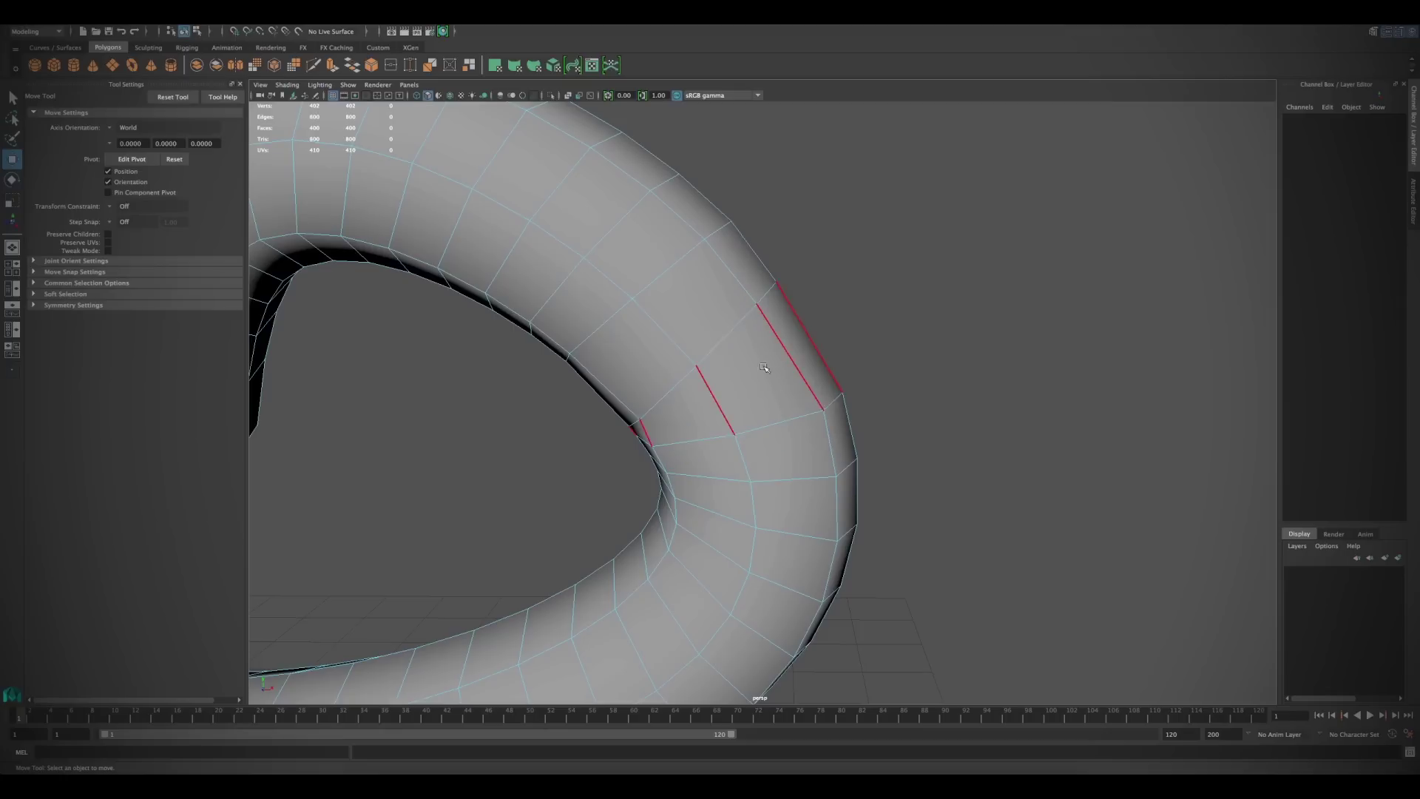
Step: Change the selection constraint to Edge Loop so edge picks select whole loops
{"action": "left_click", "coordinate": [719, 341]}
{"action": "mouse_move", "coordinate": [729, 394]}
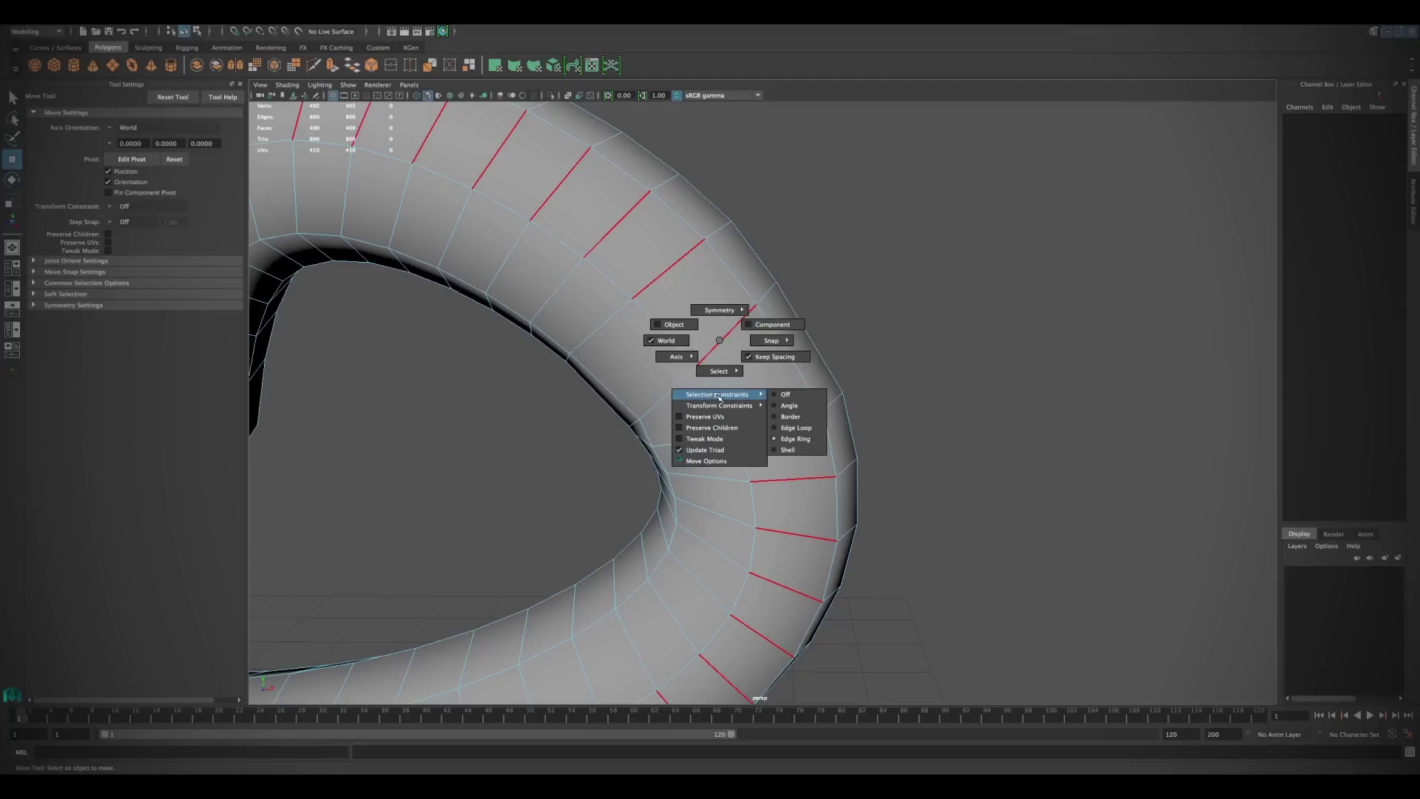
{"action": "left_click", "coordinate": [797, 427]}
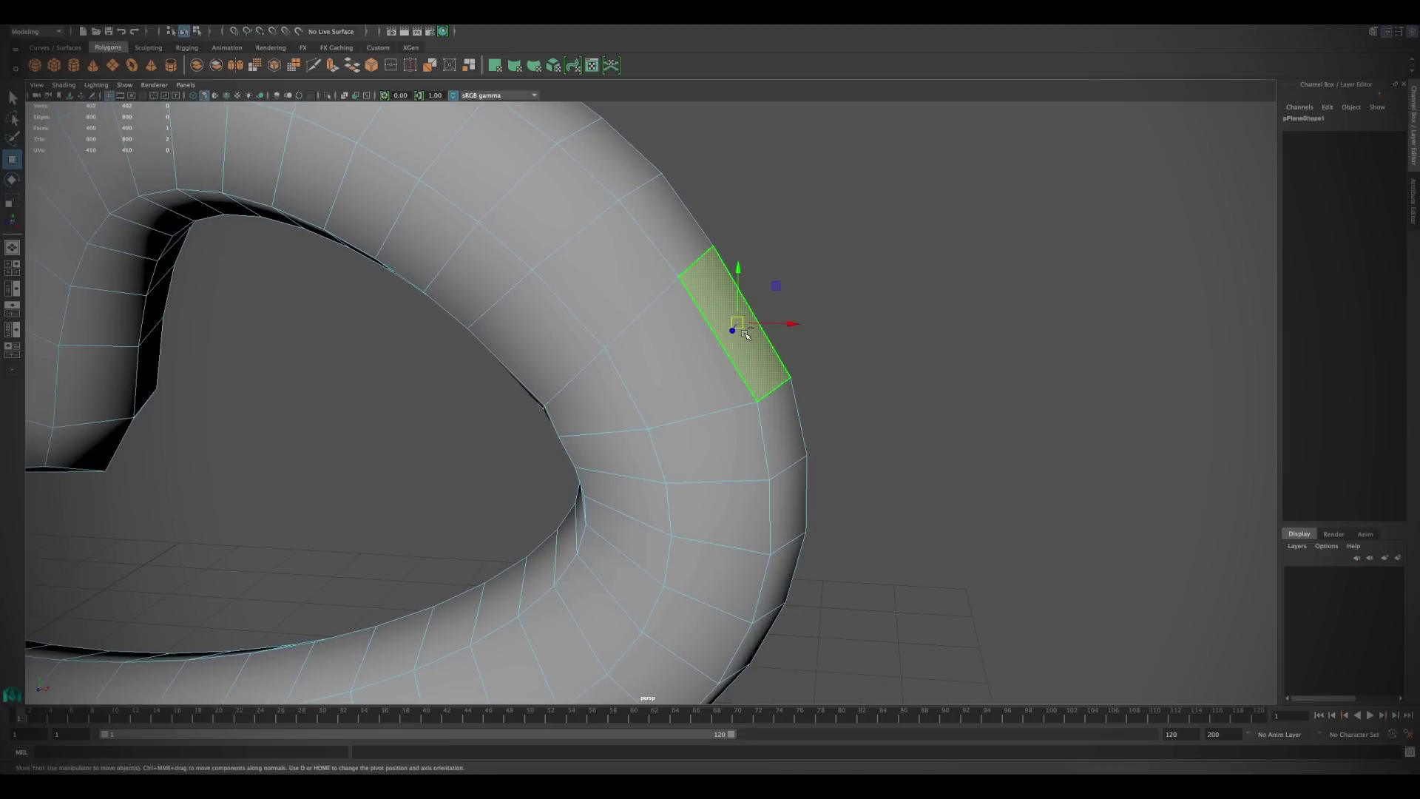
Step: Drag the selected torus face outward along its normal to raise a bump
{"action": "middle_click_drag", "start_coordinate": [746, 335], "coordinate": [706, 344], "text": "ctrl"}
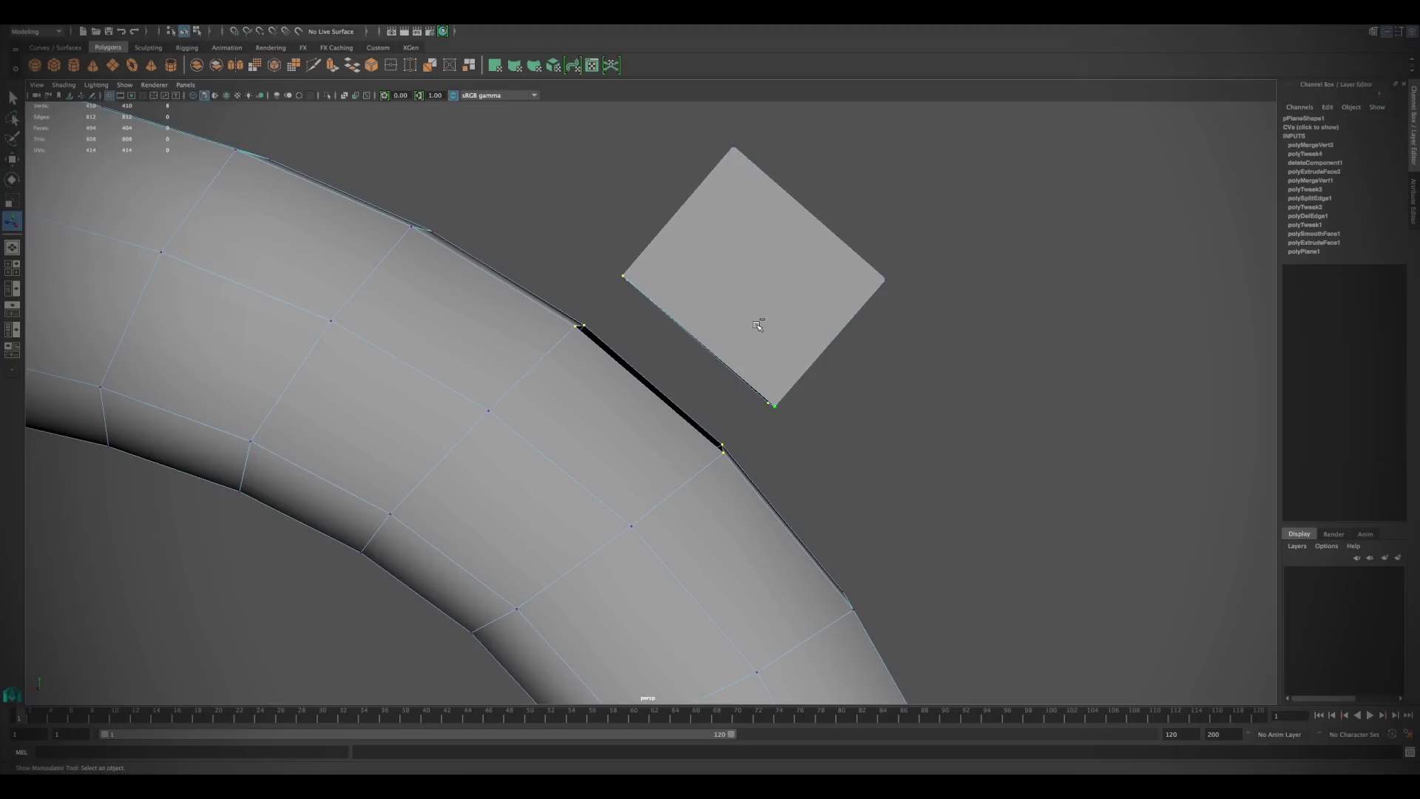
Step: Merge the square panel's vertices into the torus edge using a 0.31 distance threshold
{"action": "right_click_drag", "start_coordinate": [758, 326], "coordinate": [796, 277], "text": "shift"}
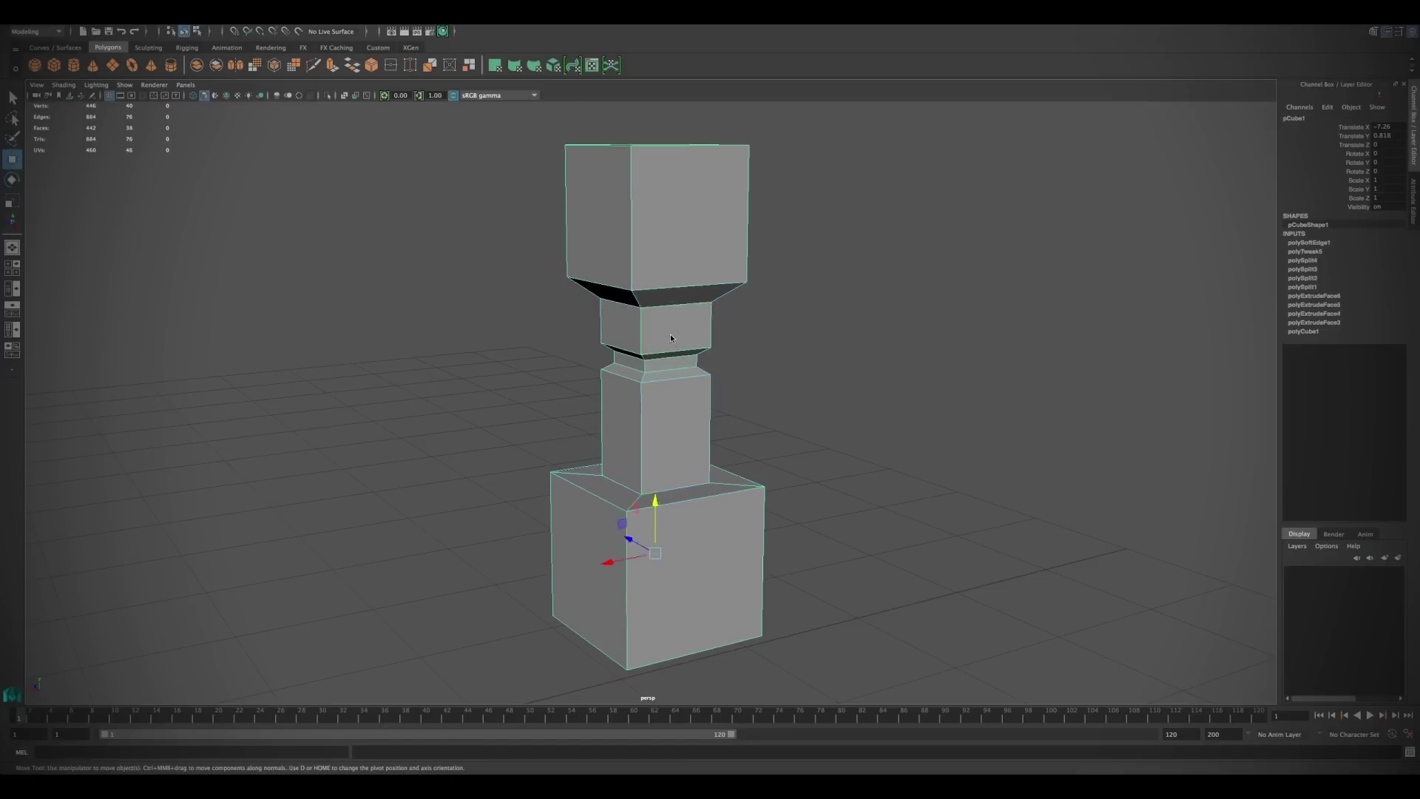
Step: Marquee-select every face of the stacked column and apply Bevel Face
{"action": "left_click", "coordinate": [495, 187]}
{"action": "left_click_drag", "start_coordinate": [458, 124], "coordinate": [910, 677]}
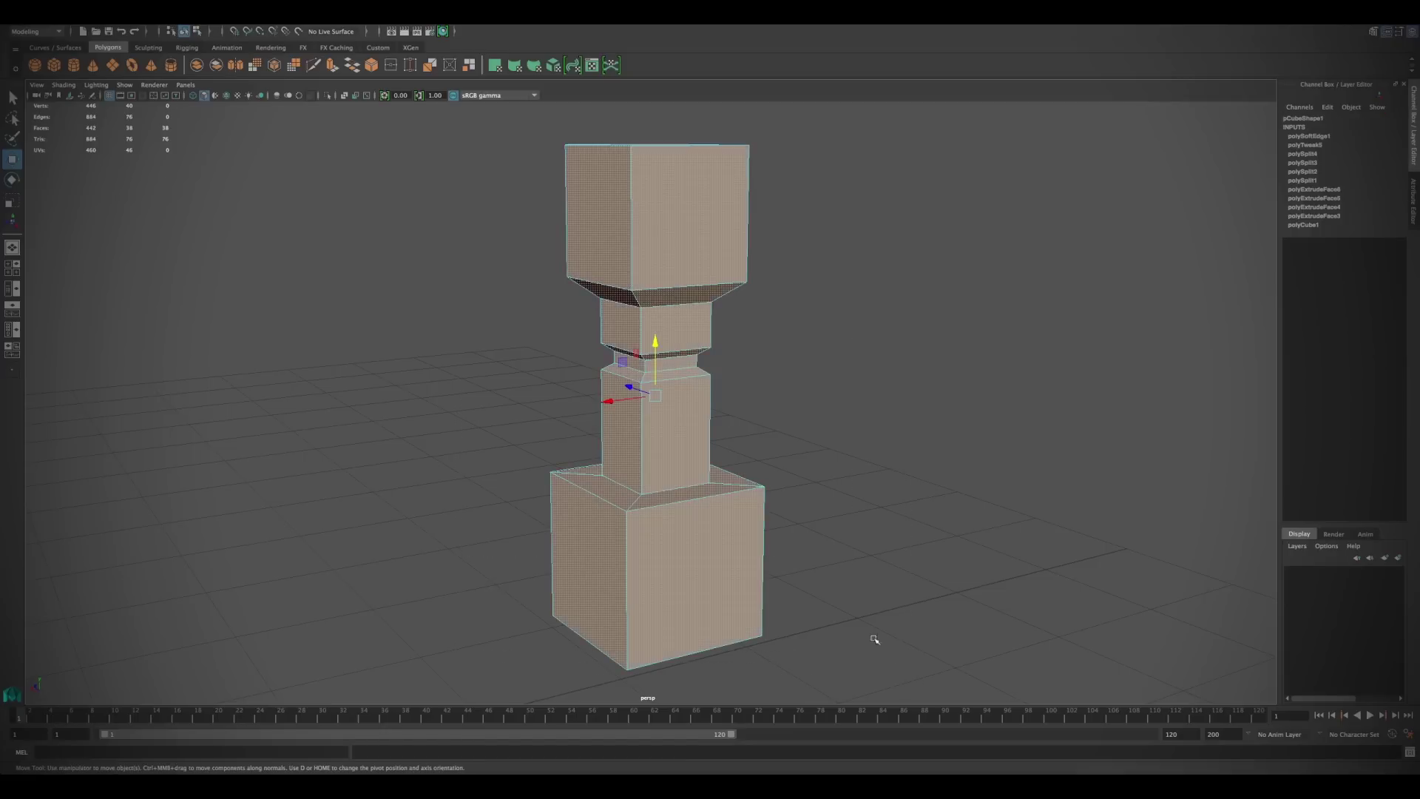
{"action": "right_click", "coordinate": [690, 262], "text": "shift"}
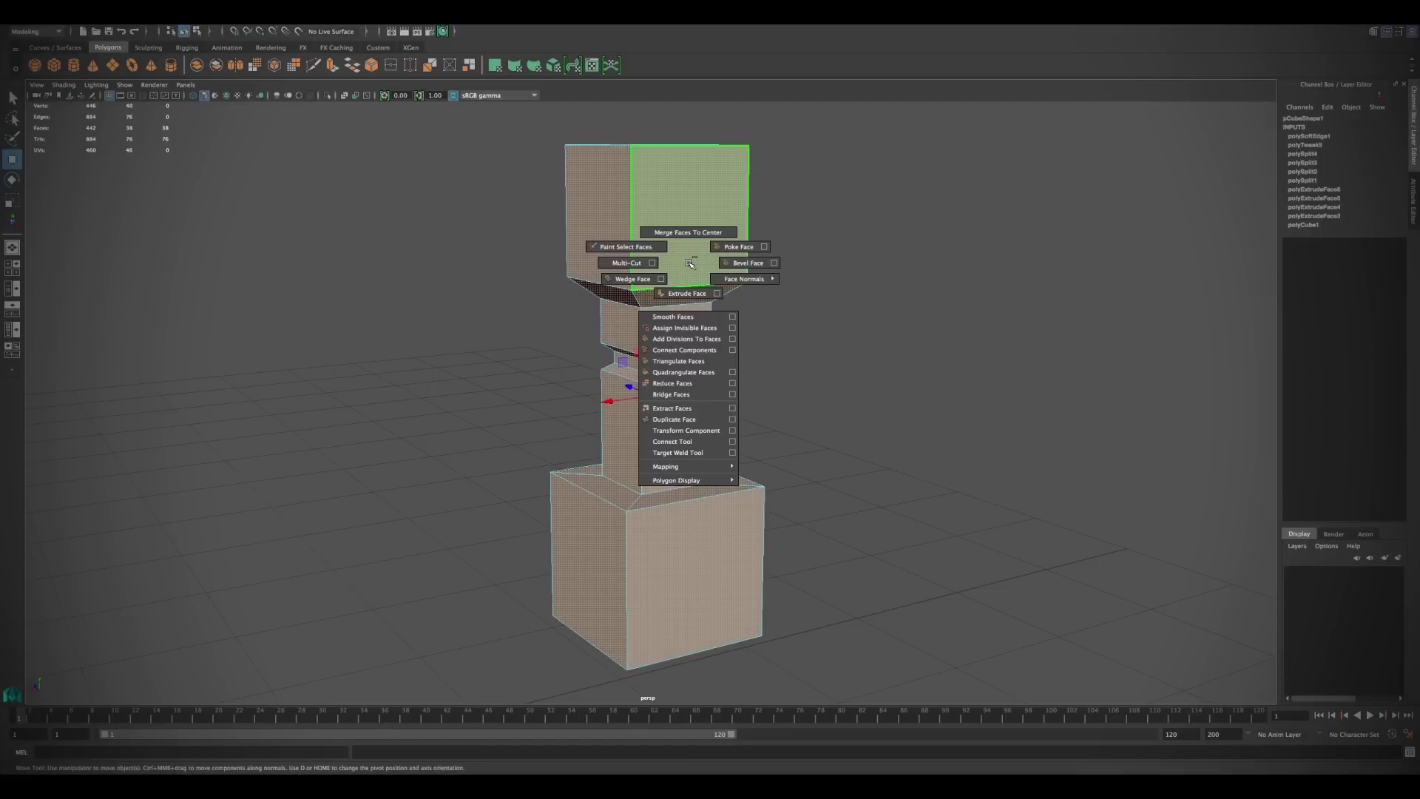
{"action": "left_click", "coordinate": [747, 263]}
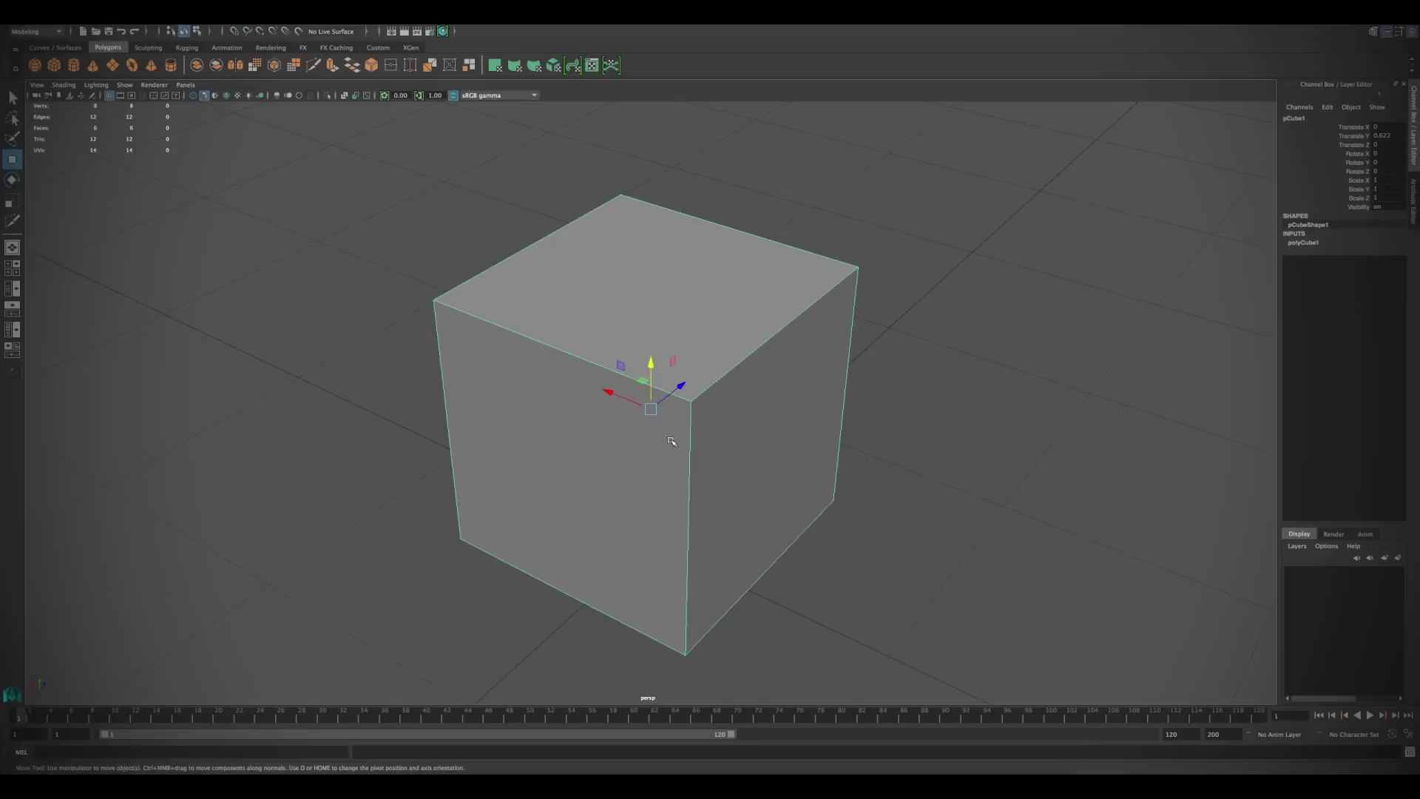
Step: Multi-Cut new edge lines across the cube's top face and down the tall mesh's side
{"action": "right_click_drag", "start_coordinate": [652, 305], "coordinate": [589, 300], "text": "shift"}
{"action": "left_click", "coordinate": [541, 242]}
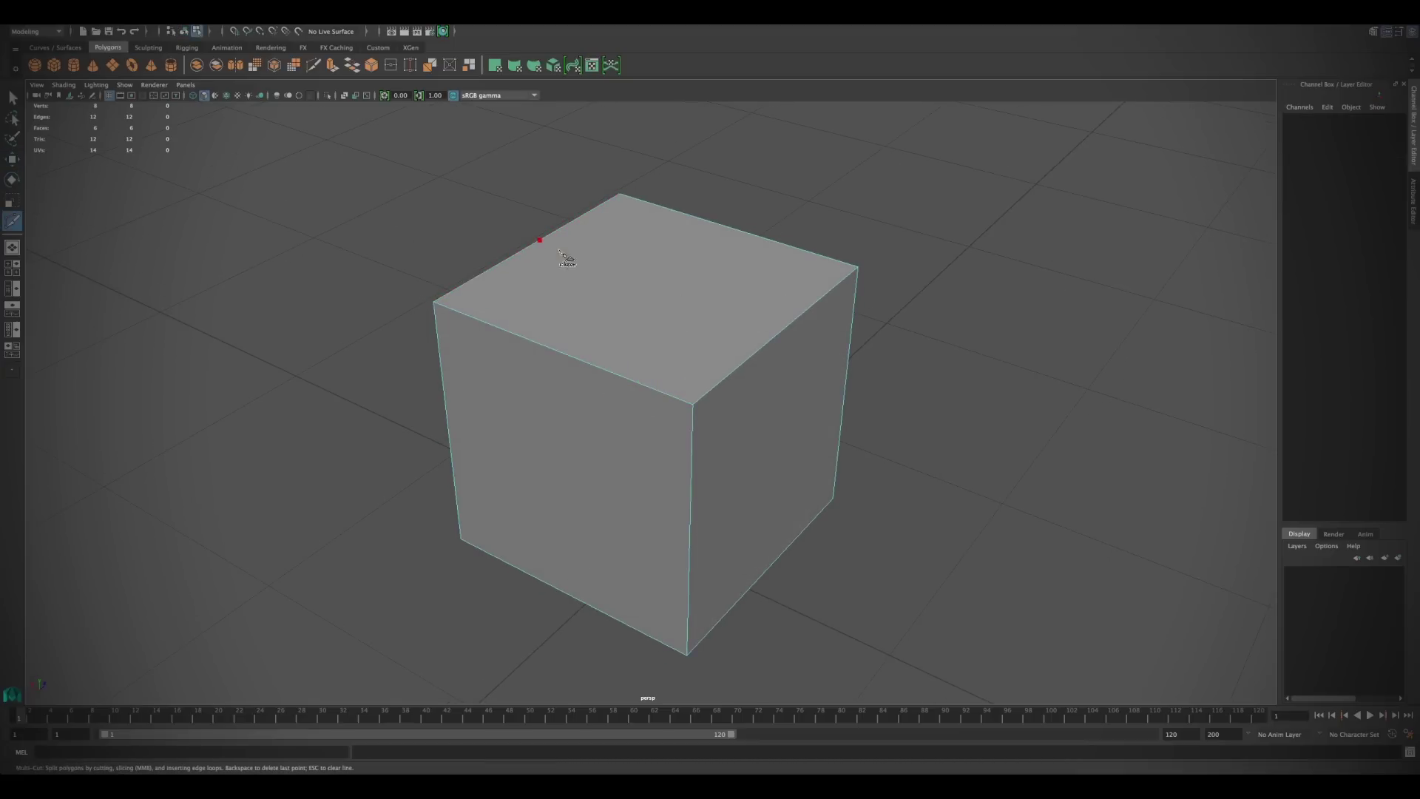
{"action": "left_click", "coordinate": [660, 282]}
{"action": "left_click_drag", "start_coordinate": [661, 282], "coordinate": [644, 276]}
{"action": "left_click", "coordinate": [592, 310]}
{"action": "left_click", "coordinate": [674, 341]}
{"action": "left_click", "coordinate": [674, 341]}
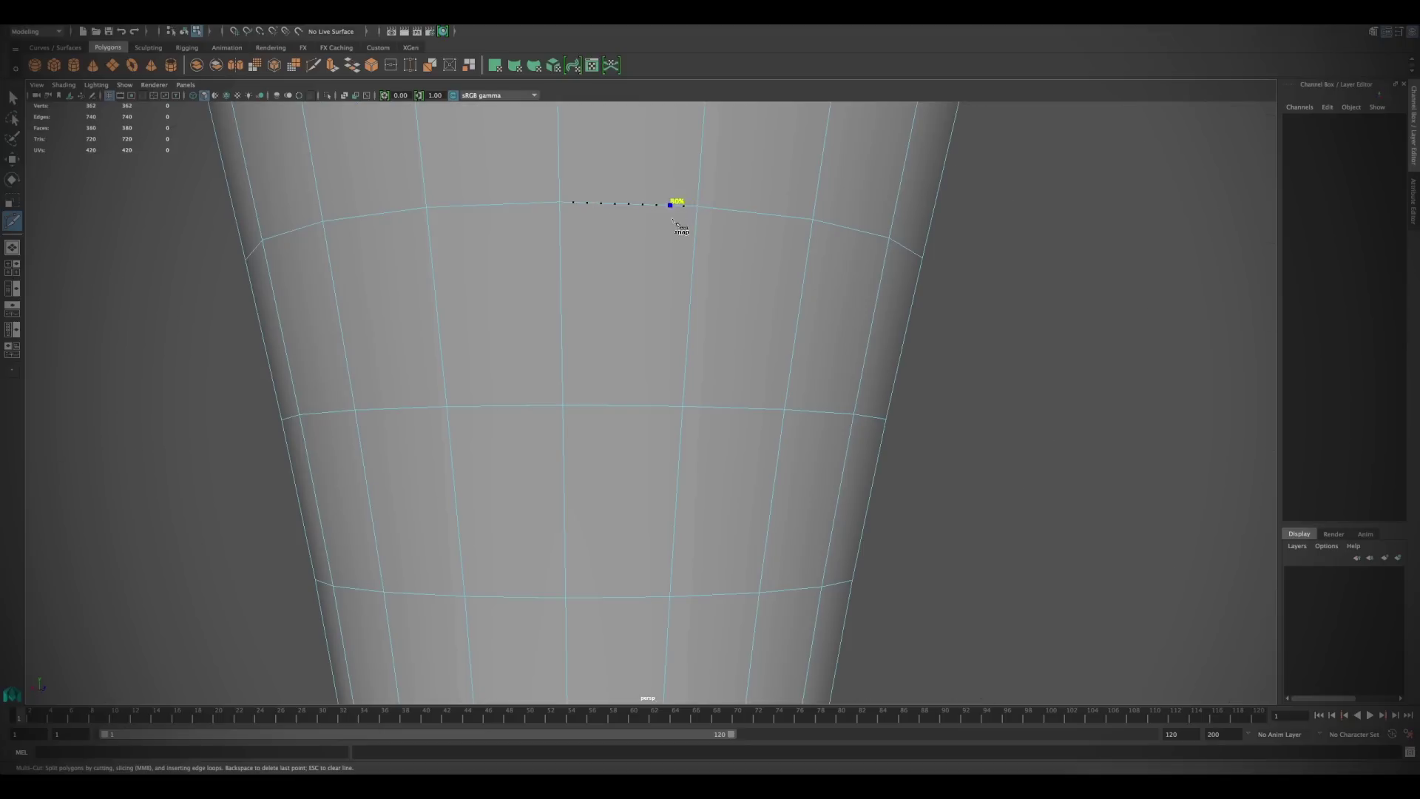
{"action": "left_click", "coordinate": [602, 230]}
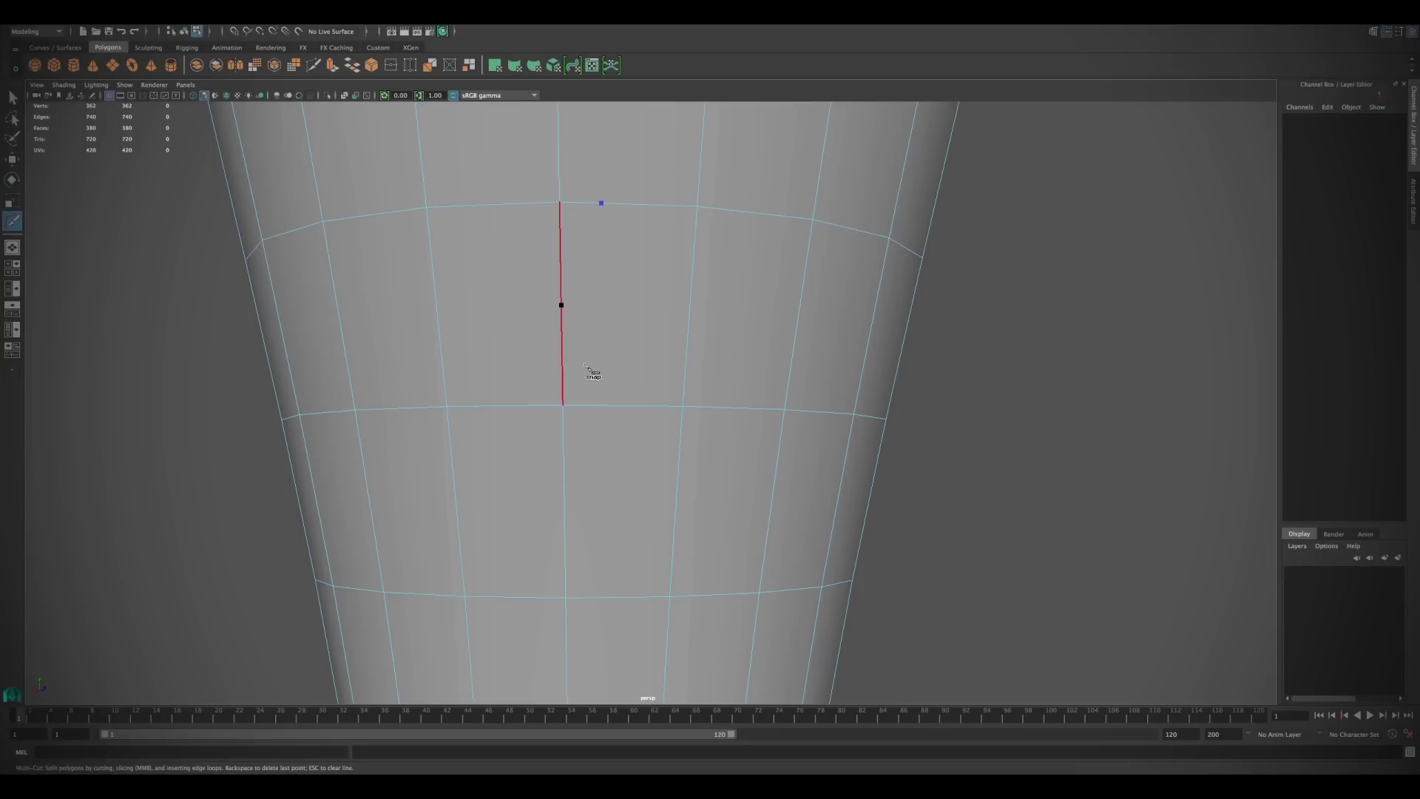
{"action": "left_click", "coordinate": [597, 408]}
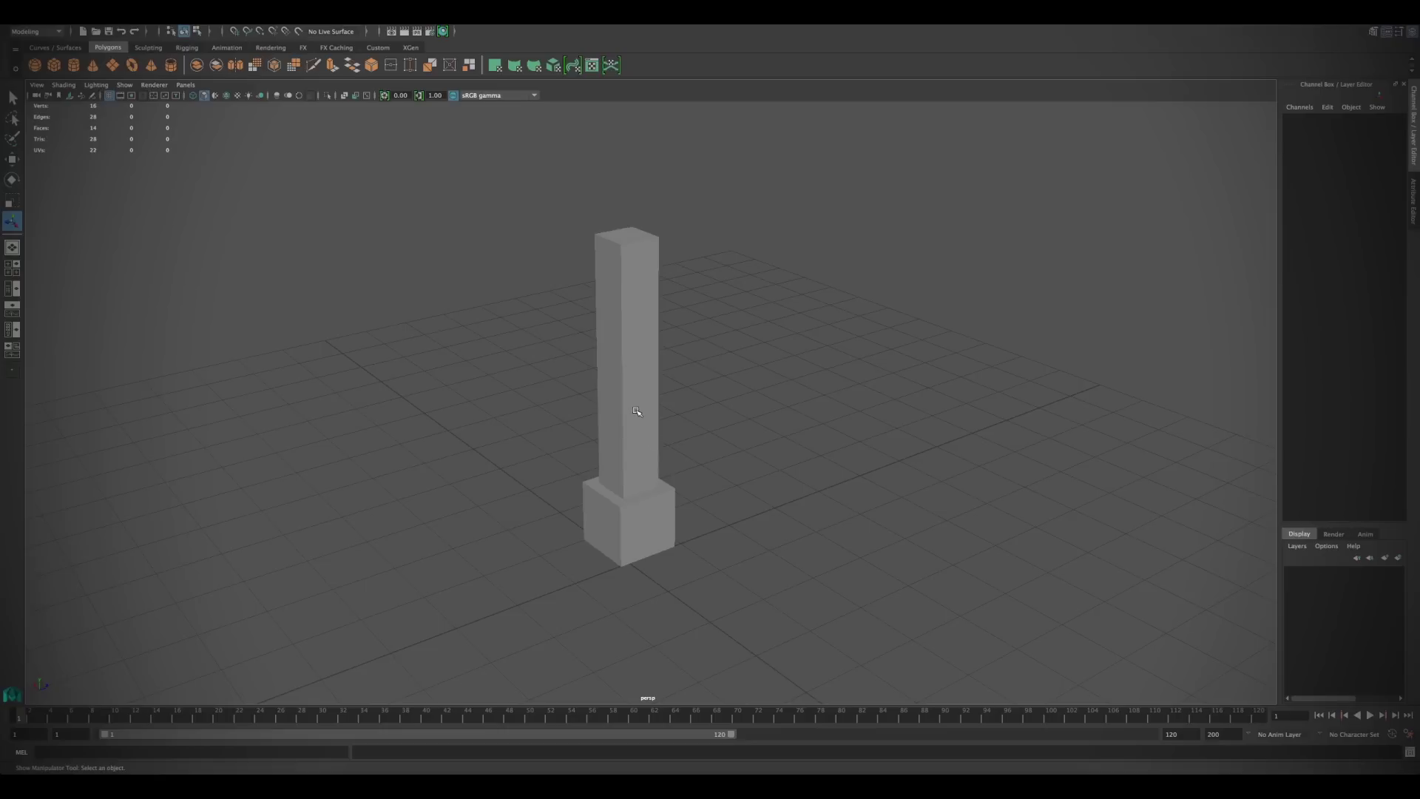
Step: Snap the column's pivot to its top corner and rotate the column about 45 degrees
{"action": "left_click", "coordinate": [636, 412]}
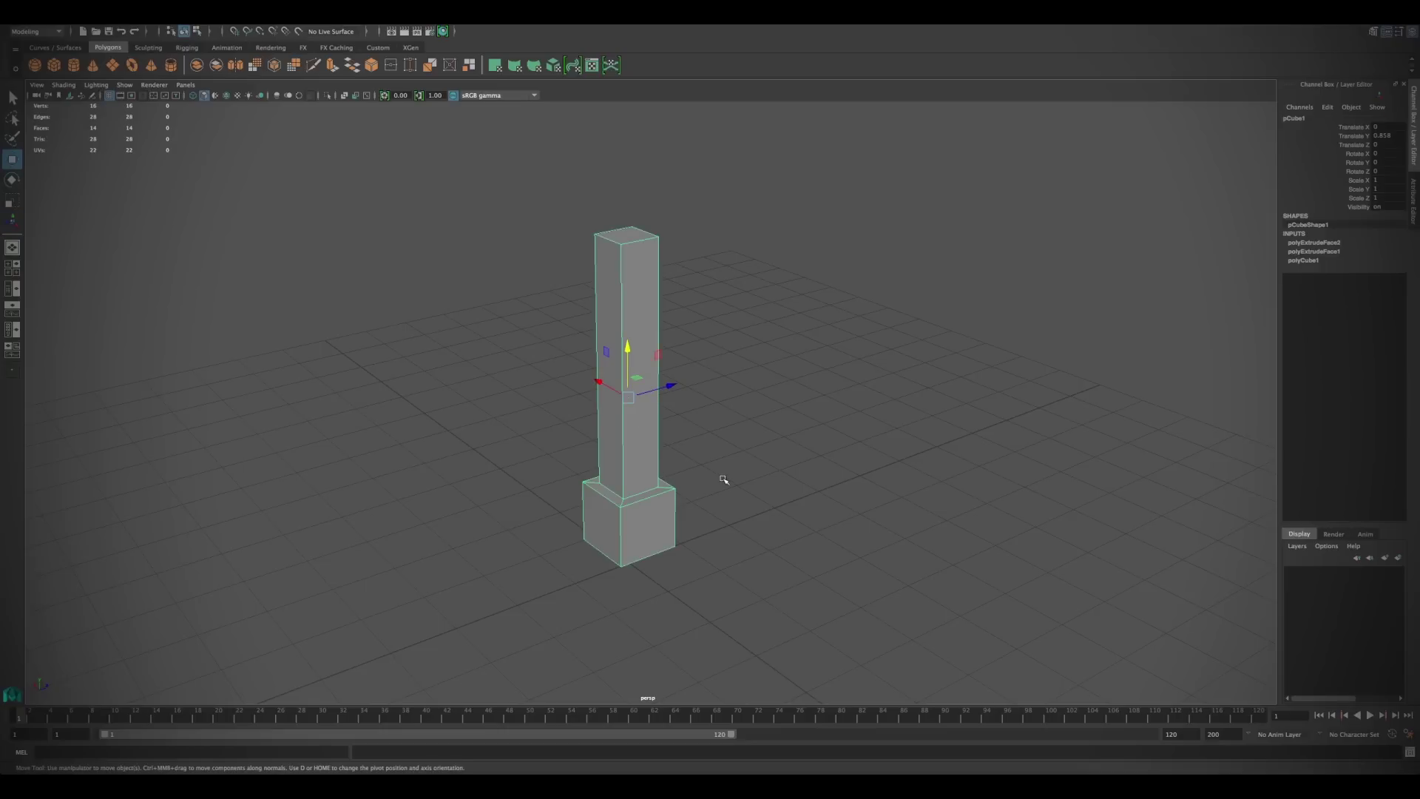
{"action": "key", "text": "d"}
{"action": "left_click", "coordinate": [648, 453]}
{"action": "left_click", "coordinate": [658, 529]}
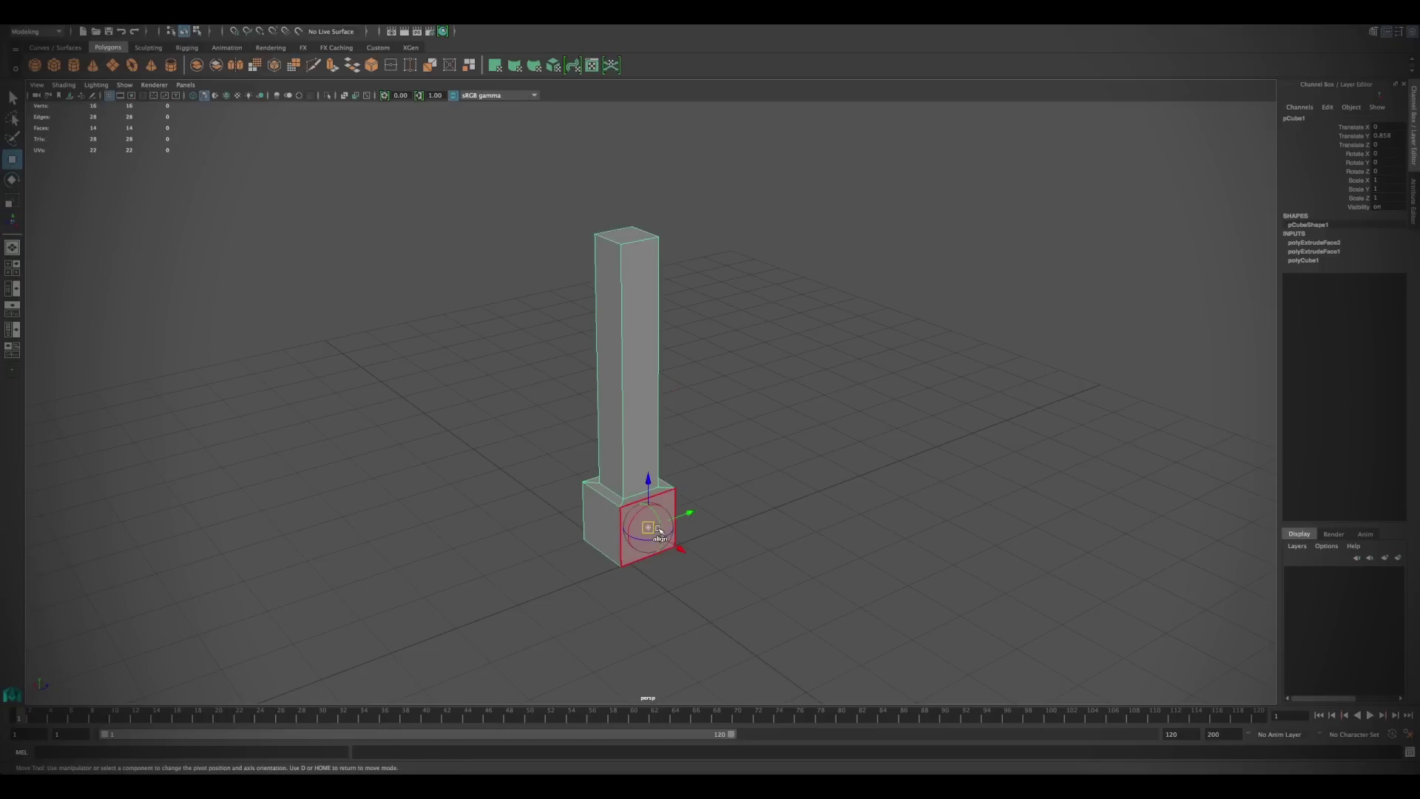
{"action": "left_click", "coordinate": [639, 240]}
{"action": "key", "text": "d"}
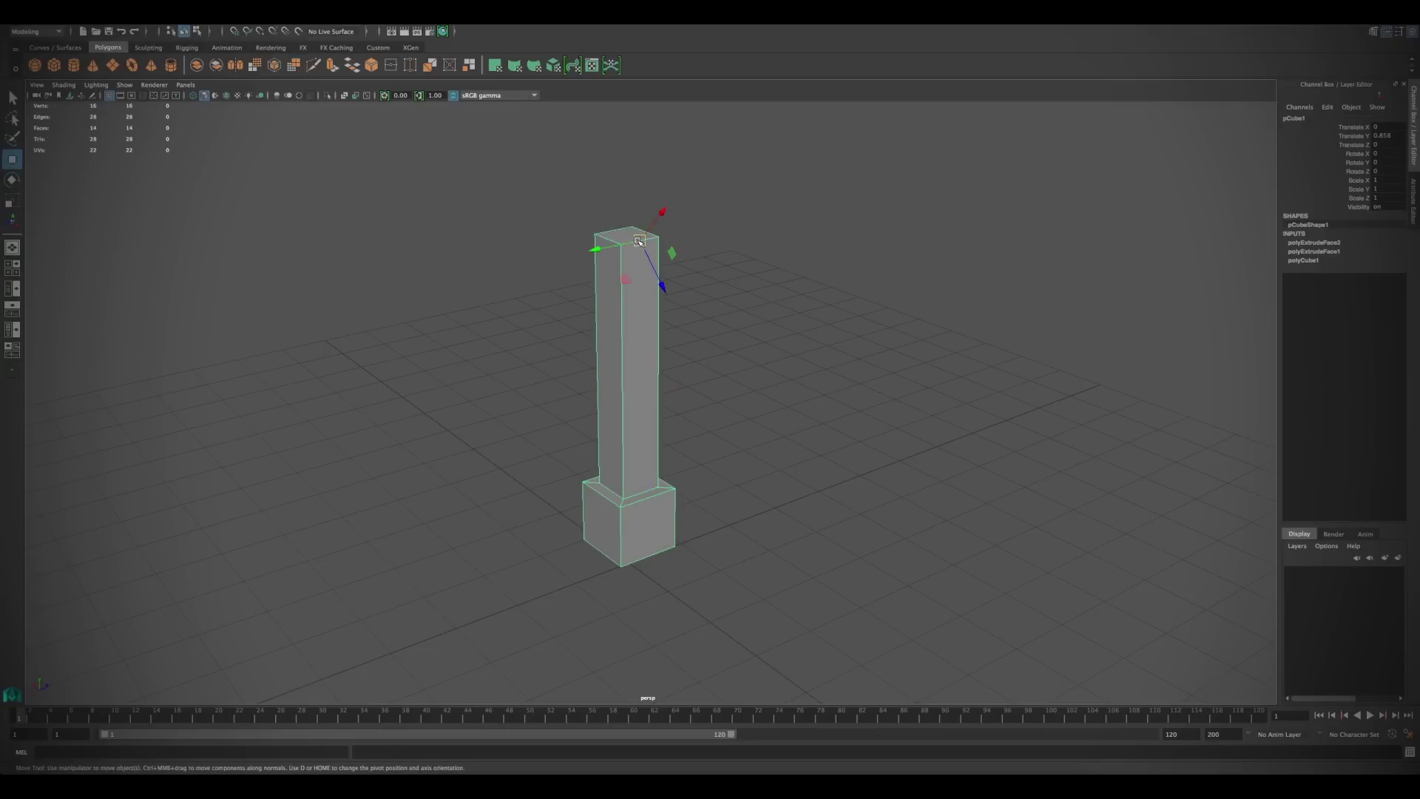
{"action": "key", "text": "e"}
{"action": "left_click_drag", "start_coordinate": [665, 230], "coordinate": [663, 270]}
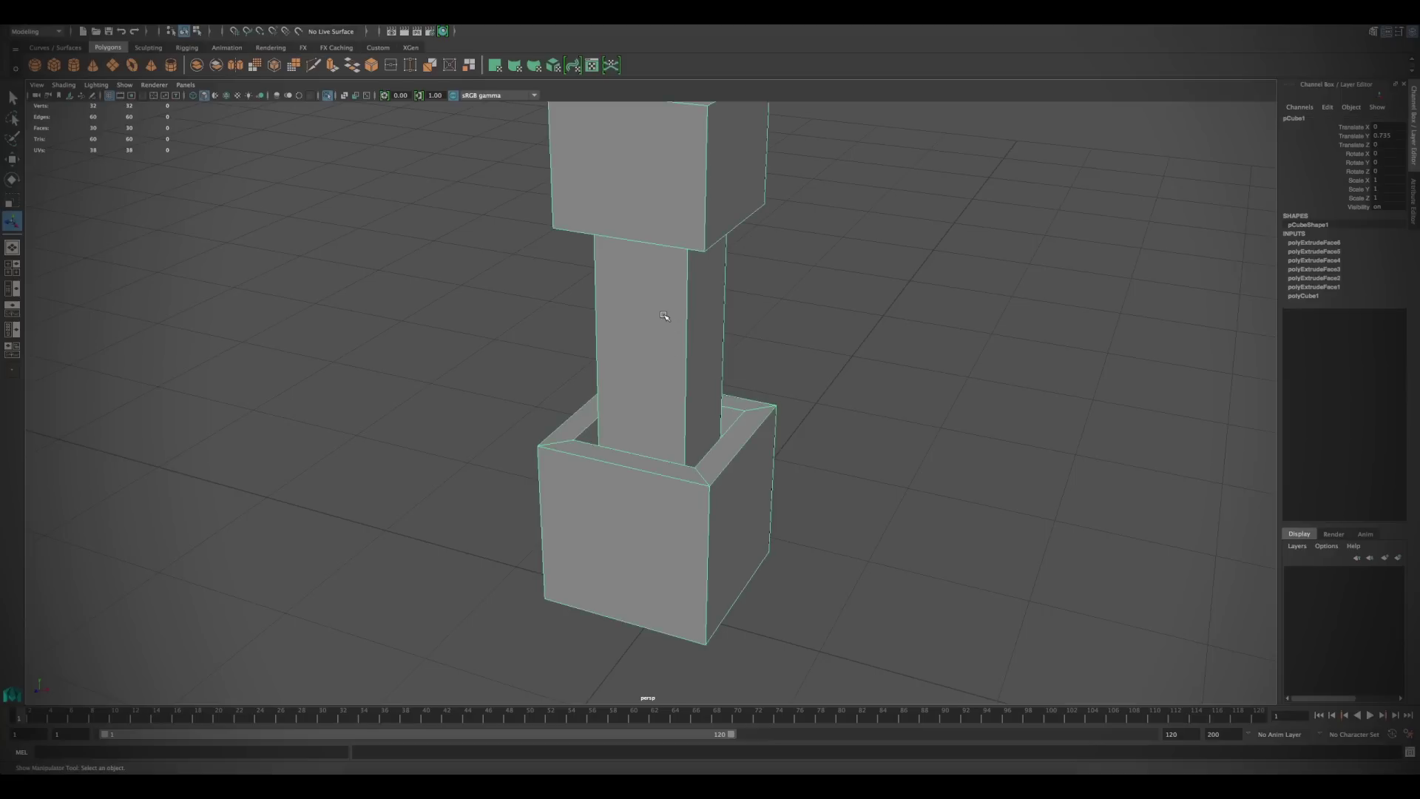
Step: Isolate four side faces of the column to inspect them, then restore the full model
{"action": "right_click_drag", "start_coordinate": [664, 327], "coordinate": [585, 298]}
{"action": "left_click_drag", "start_coordinate": [585, 298], "coordinate": [777, 340]}
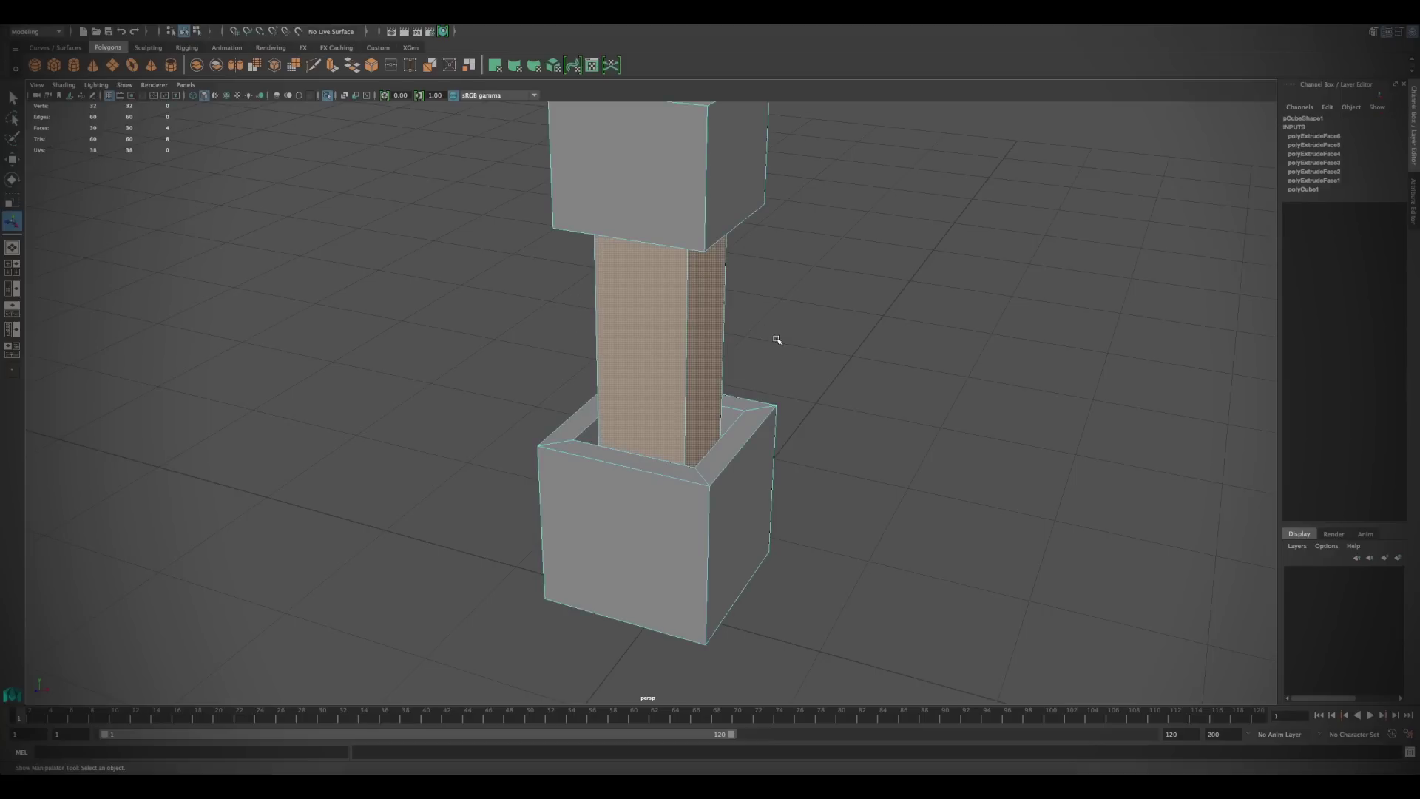
{"action": "key", "text": "ctrl+1"}
{"action": "left_click_drag", "start_coordinate": [718, 375], "coordinate": [693, 411], "text": "alt"}
{"action": "key", "text": "ctrl+1"}
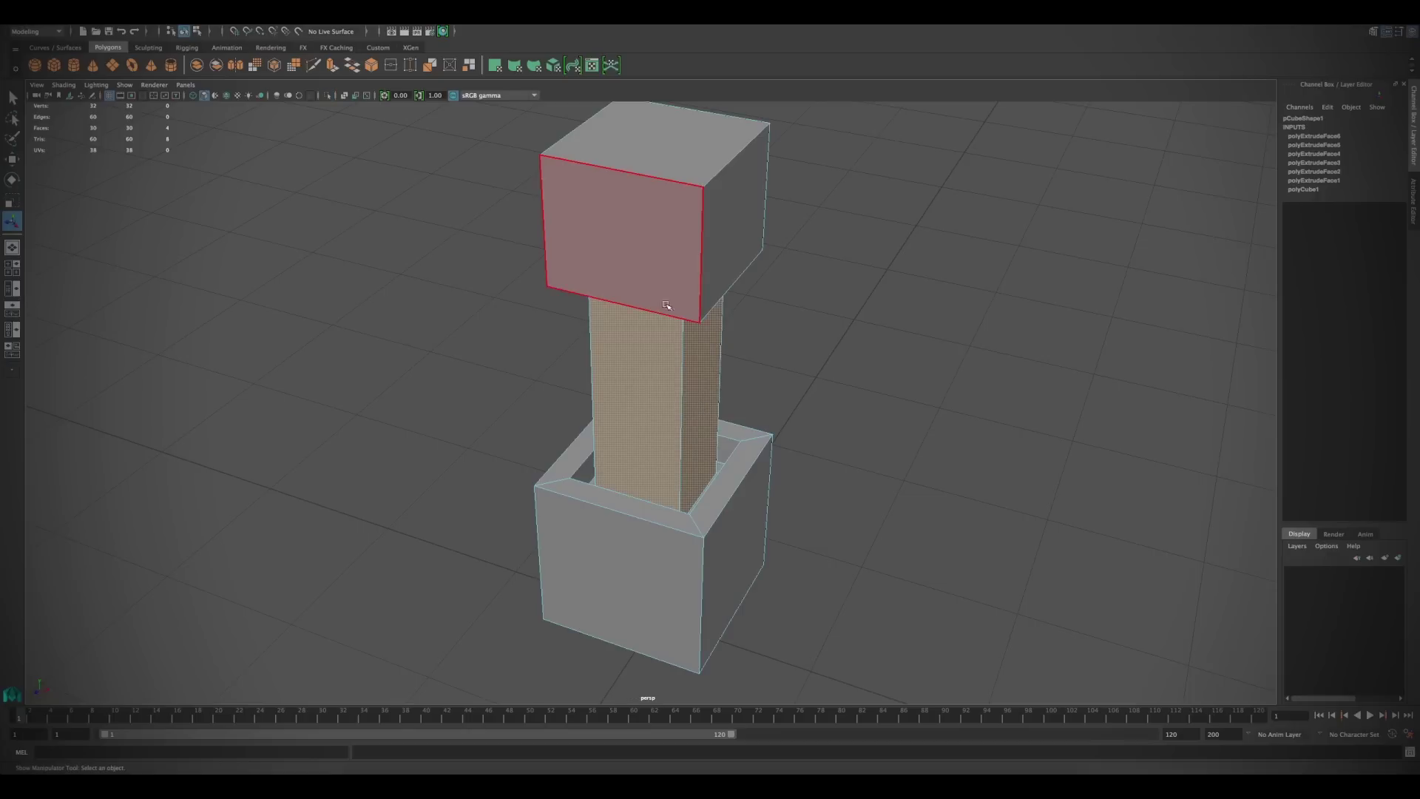
Step: Isolate the top block's front face plus the column's front and right faces
{"action": "left_click", "coordinate": [651, 284]}
{"action": "left_click", "coordinate": [651, 355], "text": "shift"}
{"action": "left_click", "coordinate": [701, 371], "text": "shift"}
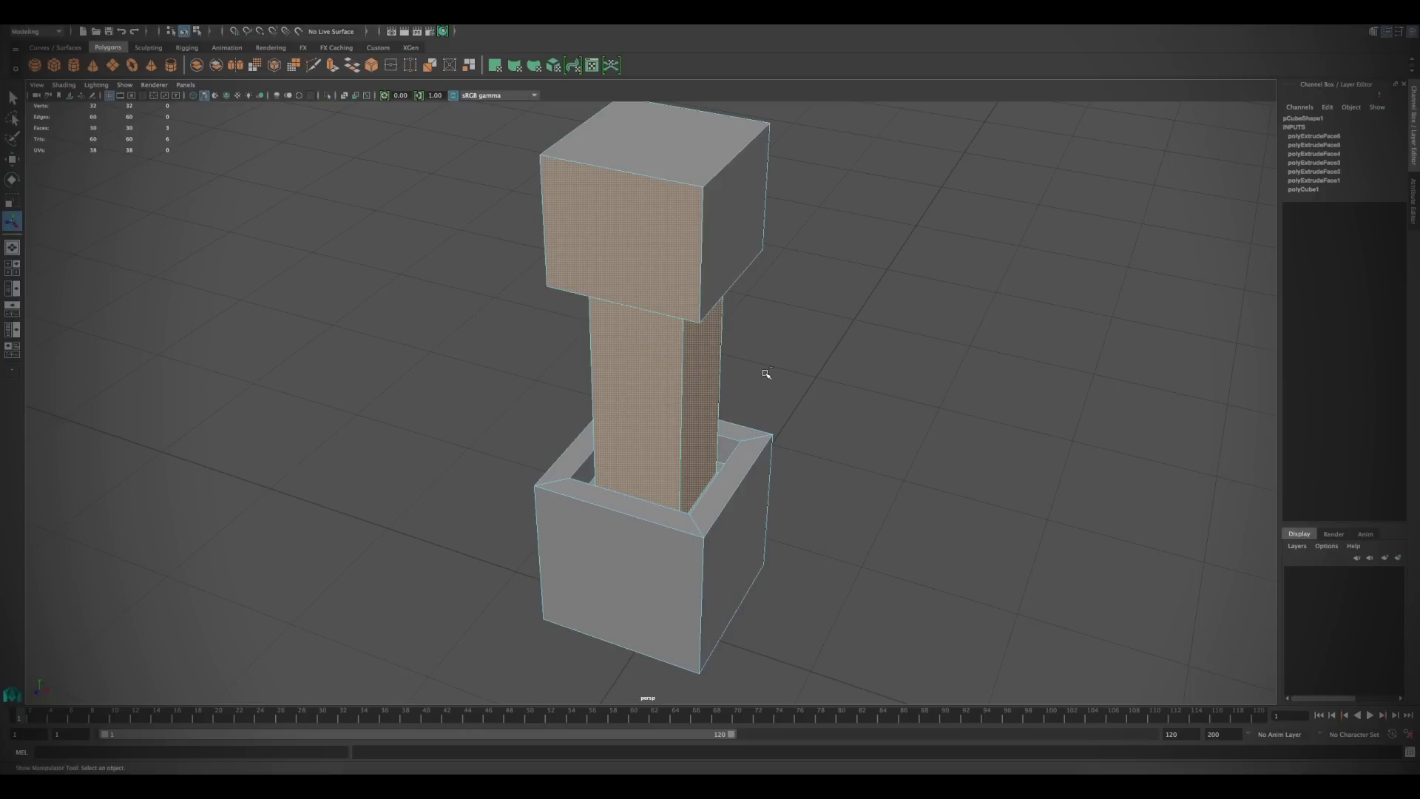
{"action": "key", "text": "ctrl+1"}
{"action": "left_click_drag", "start_coordinate": [710, 402], "coordinate": [558, 412], "text": "alt"}
{"action": "left_click", "coordinate": [562, 448]}
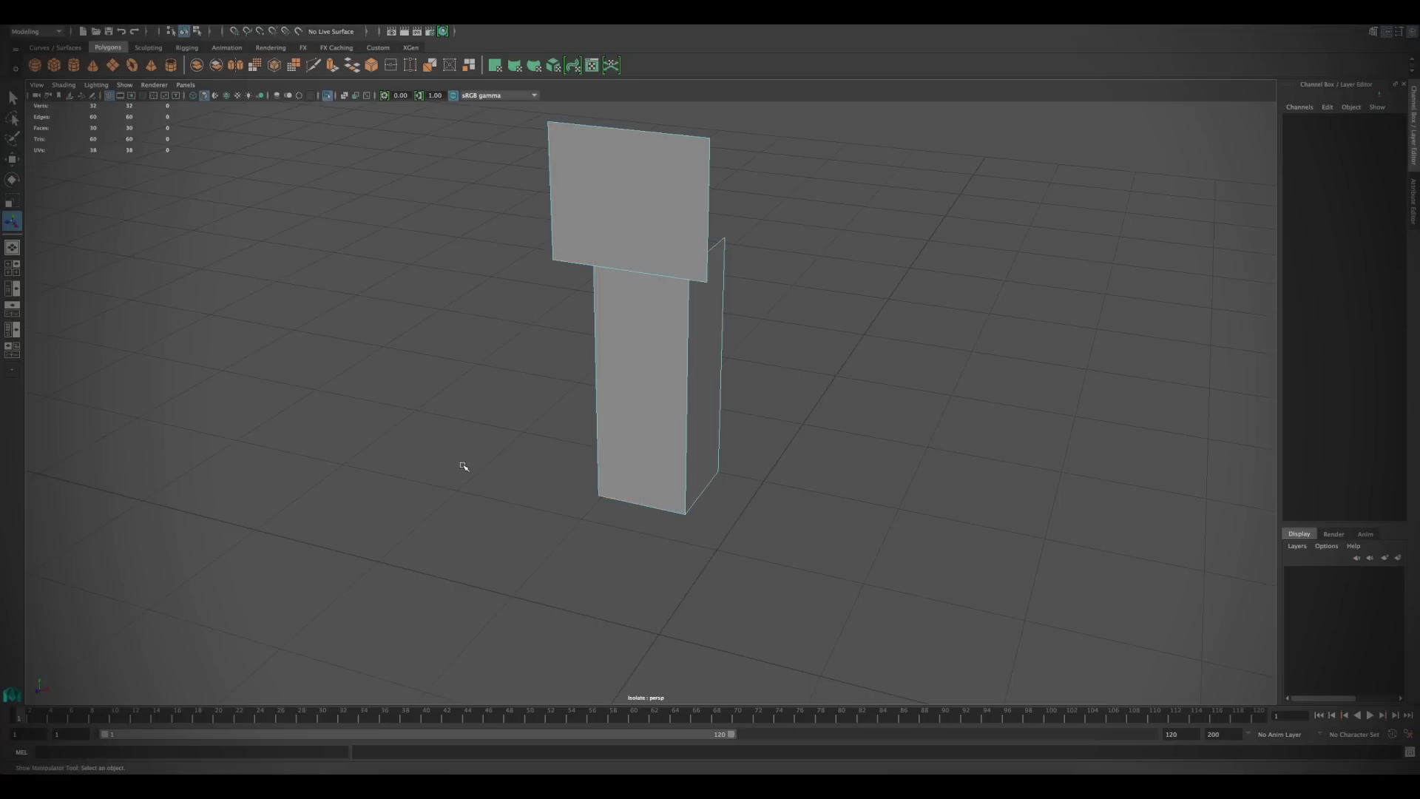
Step: Create a new polygon cube and move it left along X to -2.792
{"action": "right_click_drag", "start_coordinate": [463, 467], "coordinate": [466, 495], "text": "shift"}
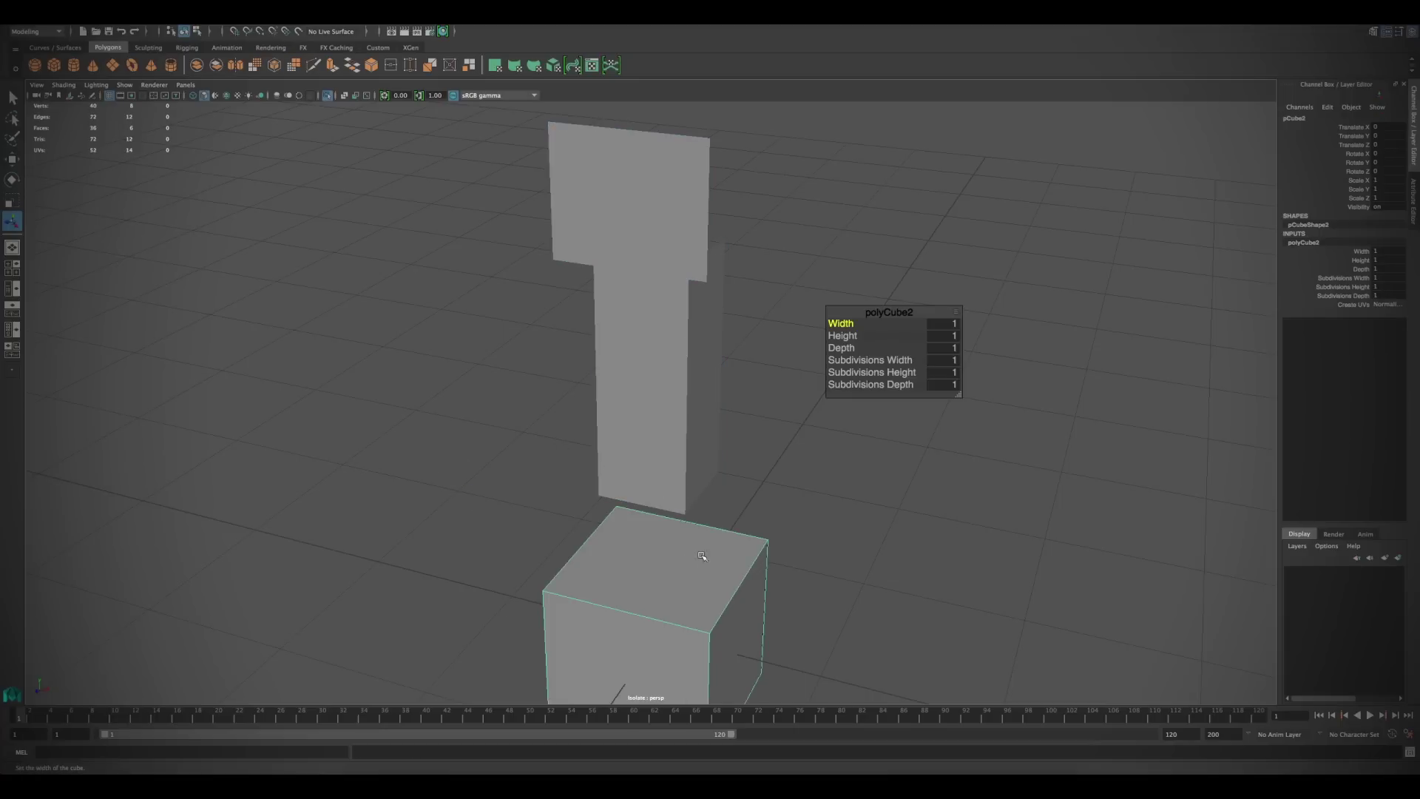
{"action": "middle_click_drag", "start_coordinate": [701, 556], "coordinate": [716, 521], "text": "alt"}
{"action": "key", "text": "w"}
{"action": "left_click_drag", "start_coordinate": [725, 605], "coordinate": [336, 512]}
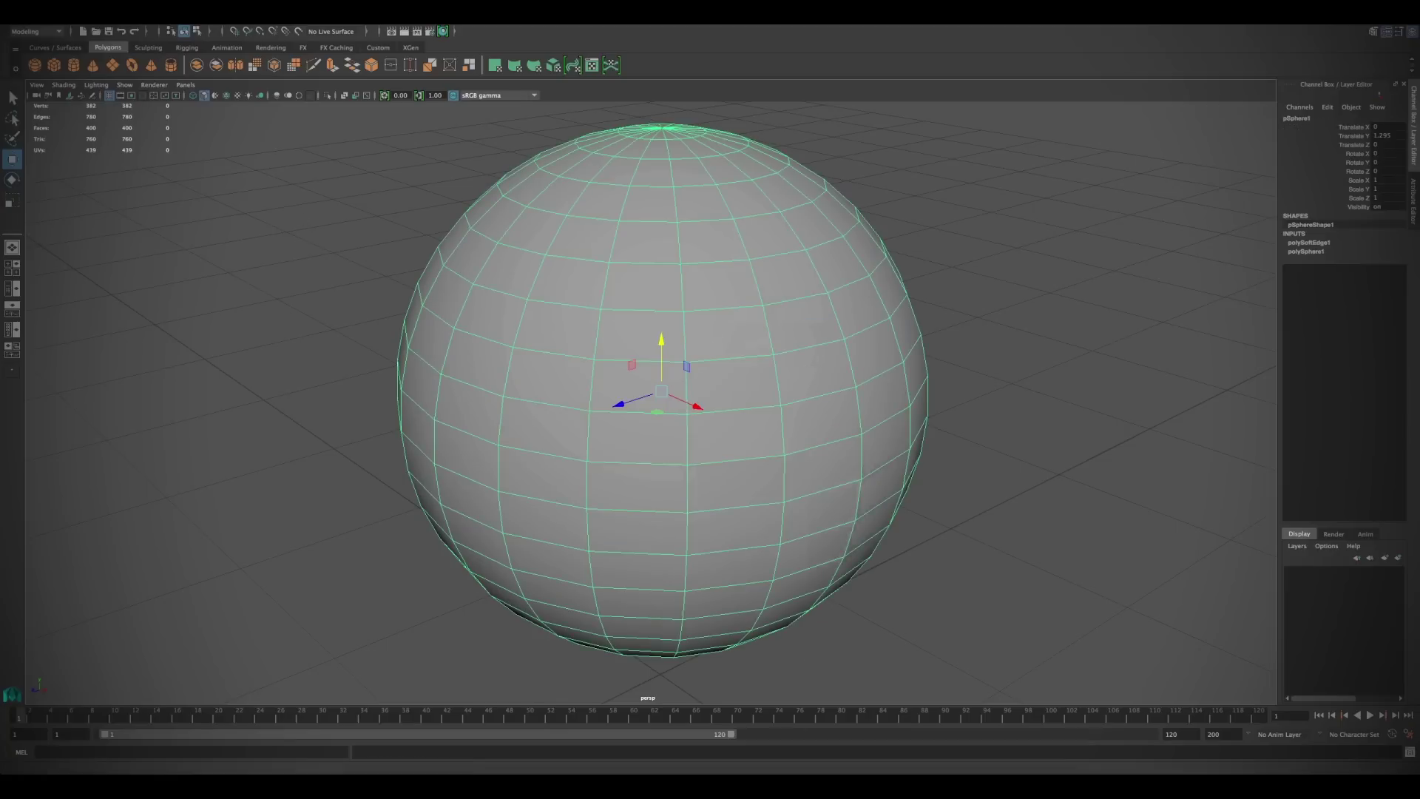
Step: Set the sphere's polygon display to Hard Edges only and compare selected versus deselected
{"action": "left_click", "coordinate": [151, 19]}
{"action": "mouse_move", "coordinate": [251, 148]}
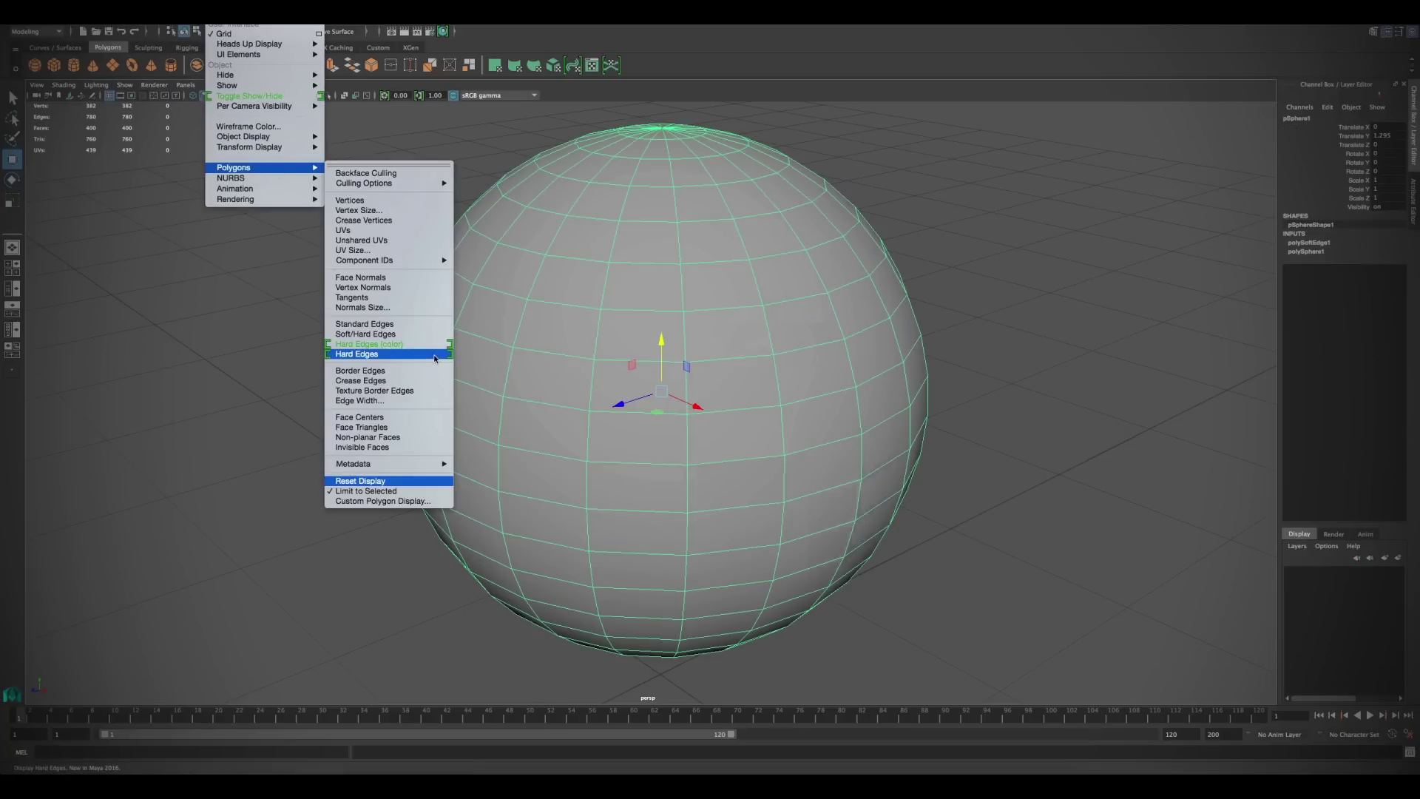
{"action": "left_click", "coordinate": [435, 355]}
{"action": "left_click", "coordinate": [304, 290]}
{"action": "left_click", "coordinate": [533, 378]}
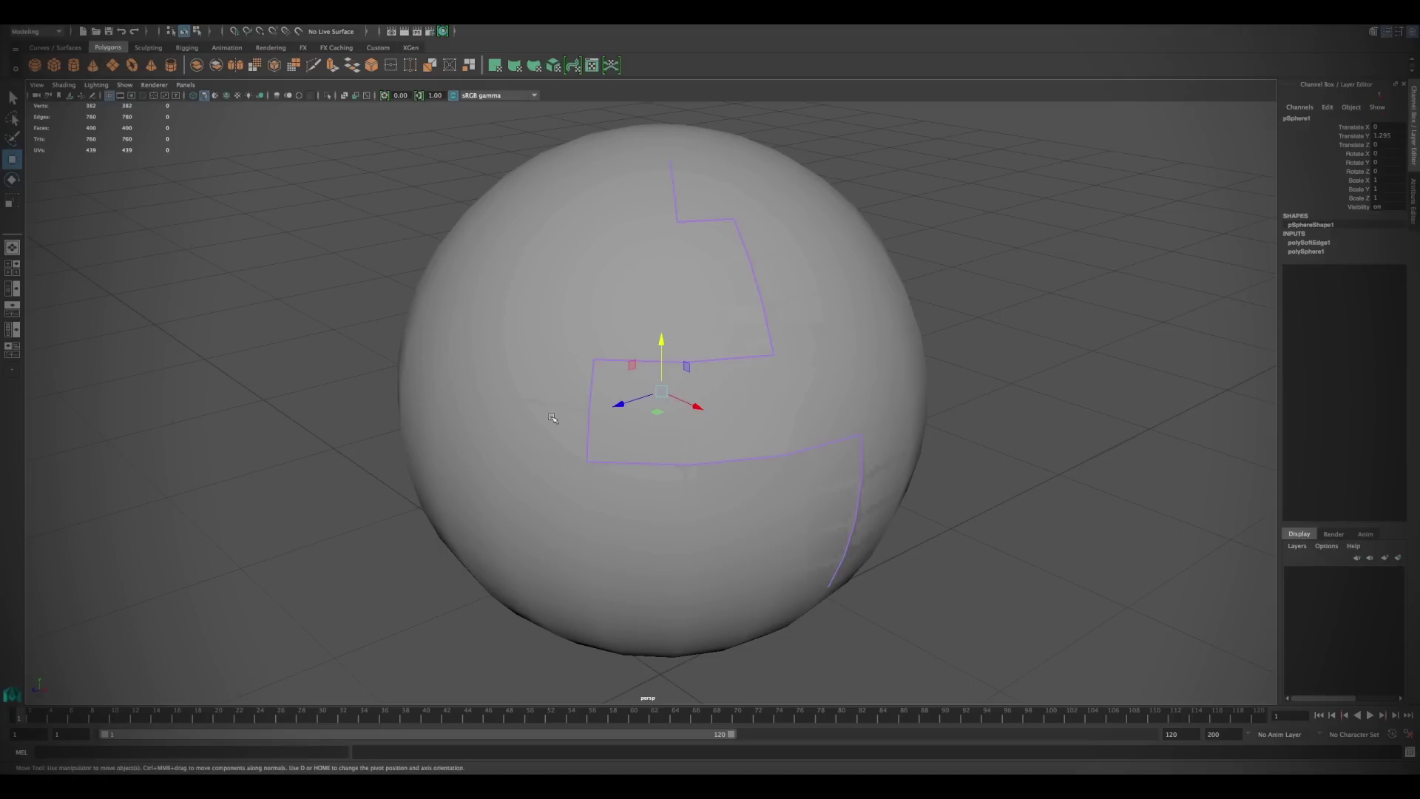
{"action": "left_click_drag", "start_coordinate": [557, 475], "coordinate": [564, 453], "text": "alt"}
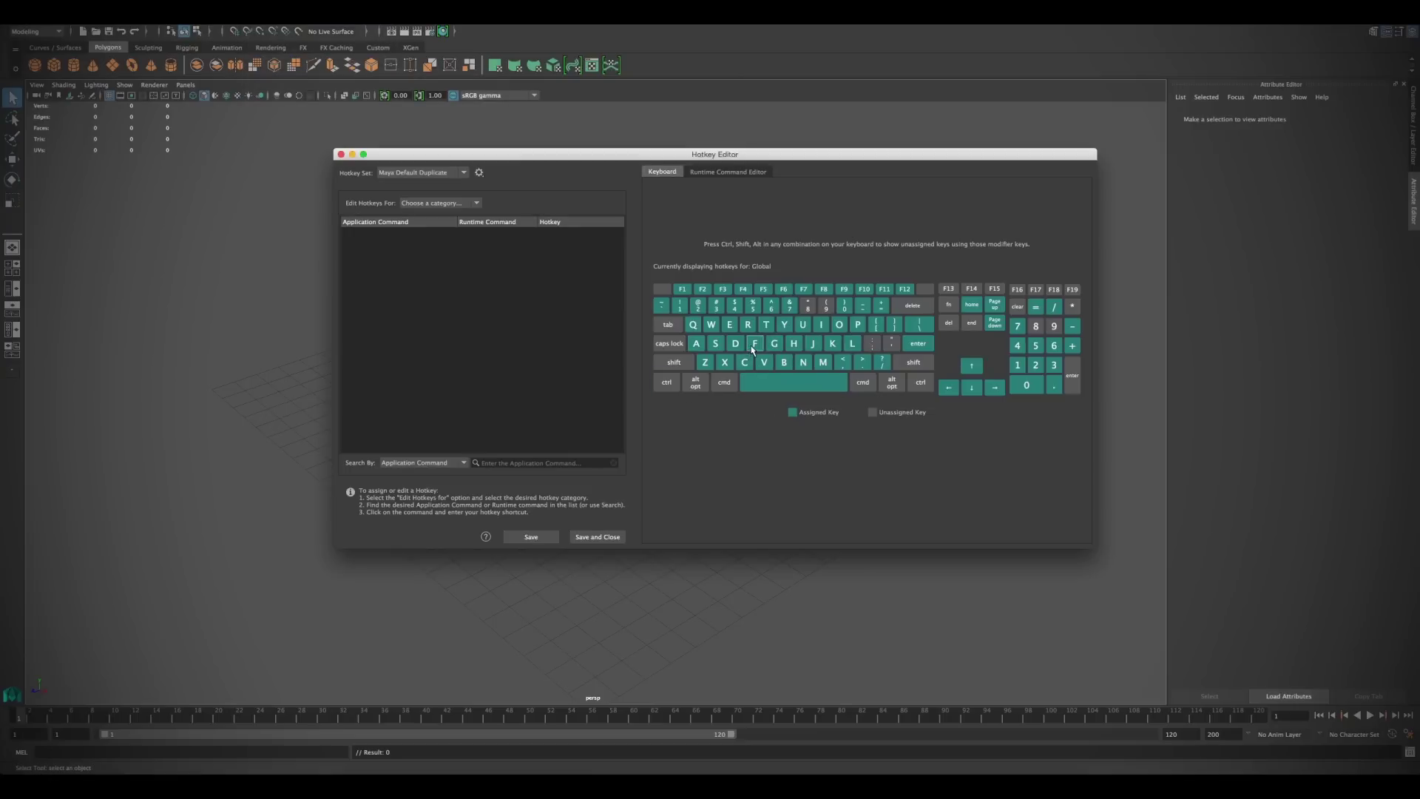
Step: Inspect key tooltips in the Hotkey Editor and preview Shift, Ctrl and Alt assignments
{"action": "mouse_move", "coordinate": [753, 349]}
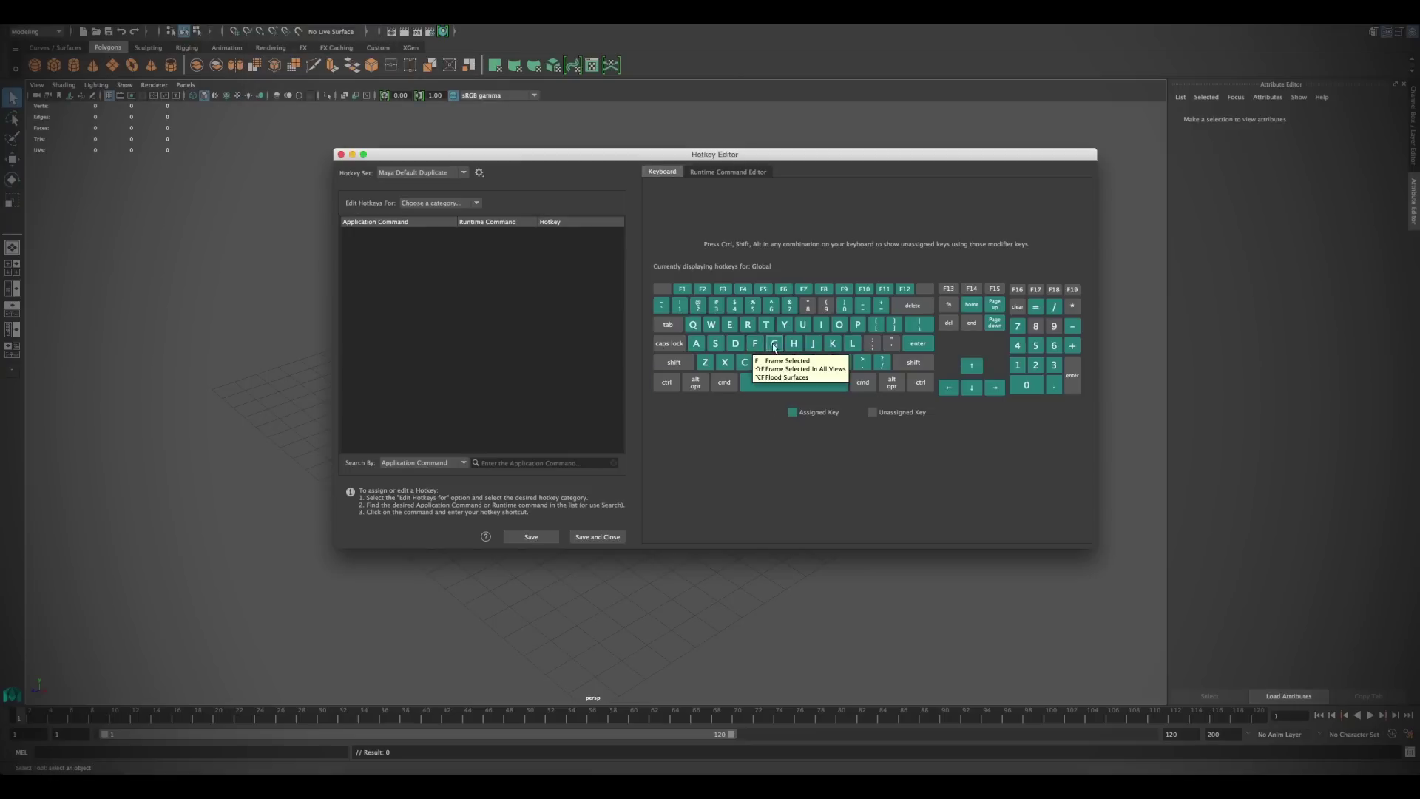
{"action": "mouse_move", "coordinate": [796, 348]}
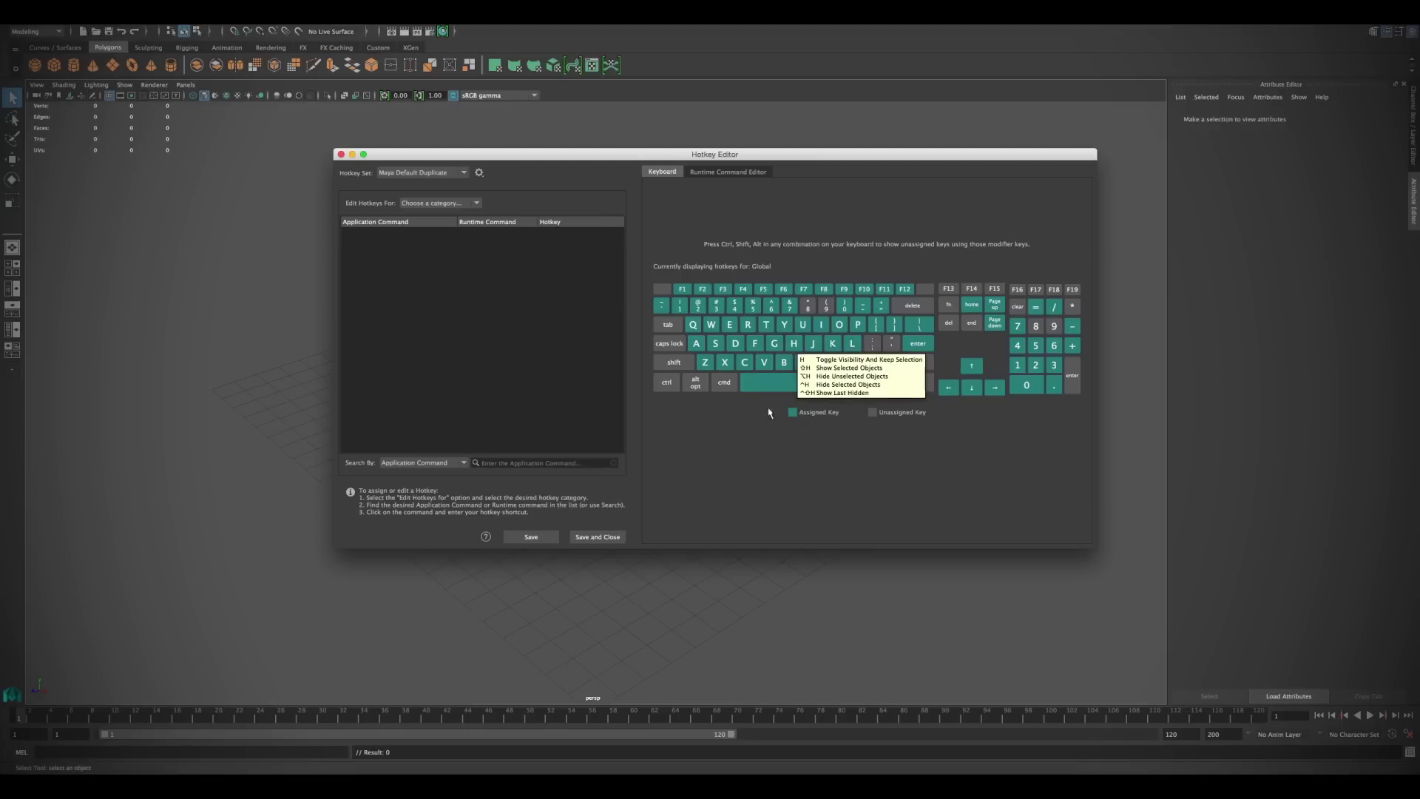
{"action": "key", "text": "shift"}
{"action": "key", "text": "ctrl"}
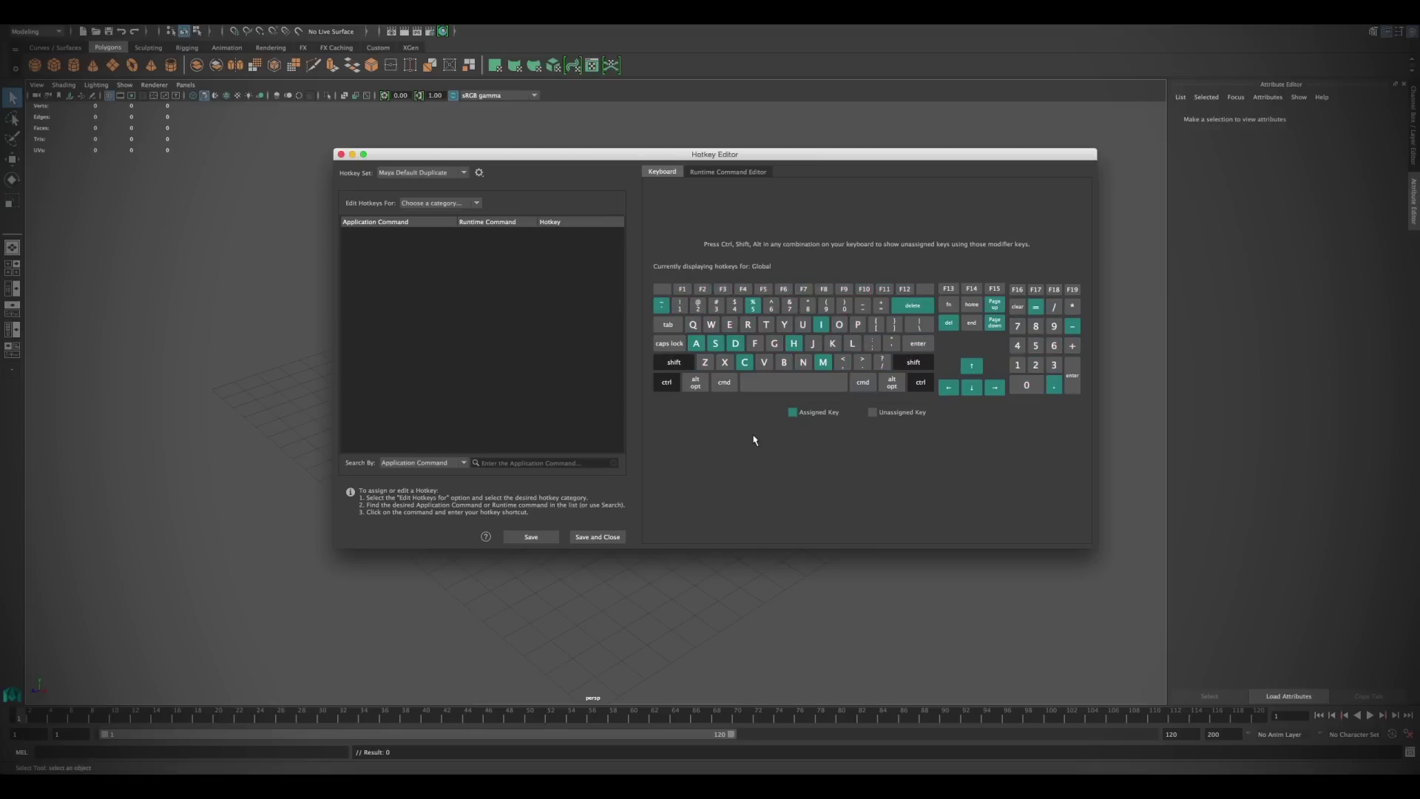
{"action": "key", "text": "alt"}
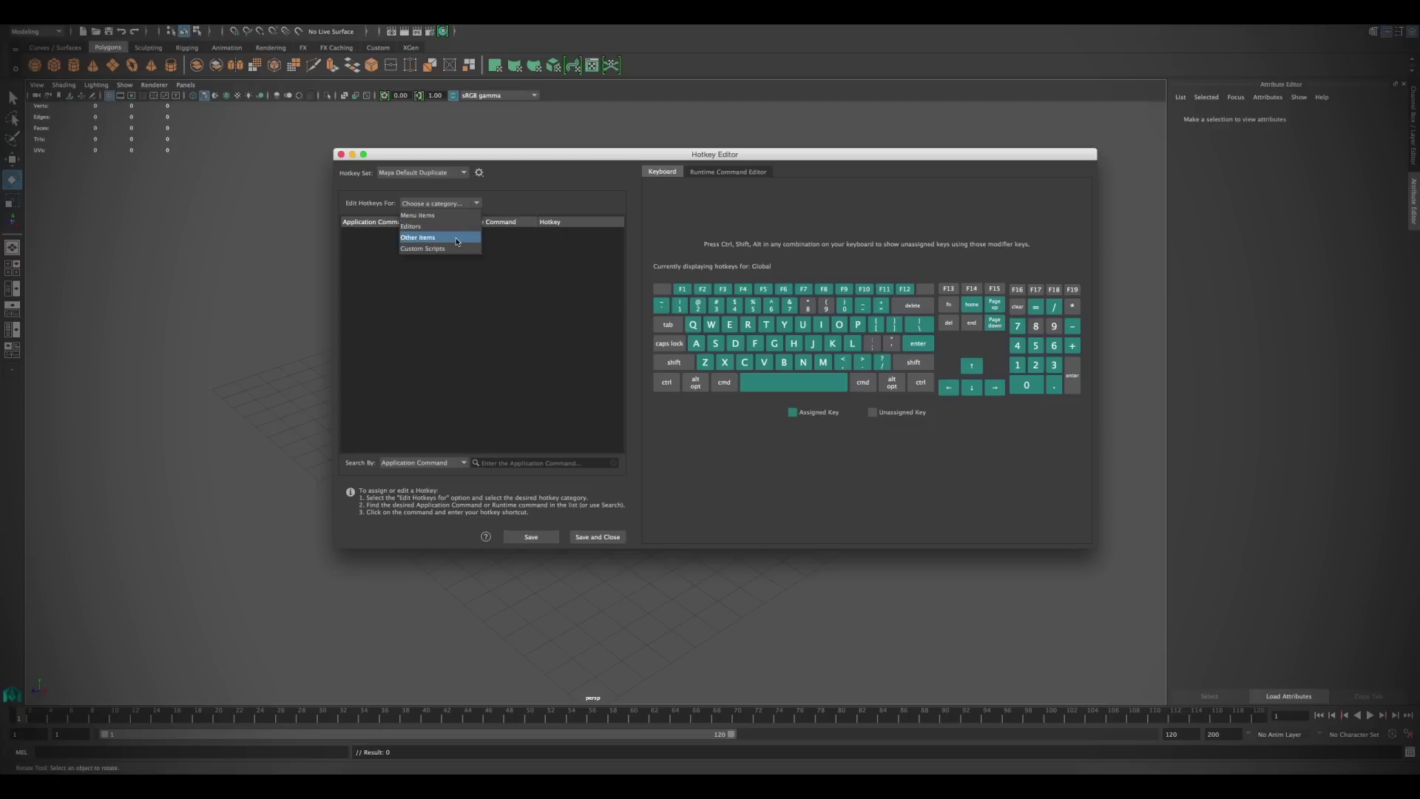
Step: List Menu Items hotkeys, search 'extru', and select the Extrude command row
{"action": "left_click", "coordinate": [452, 219]}
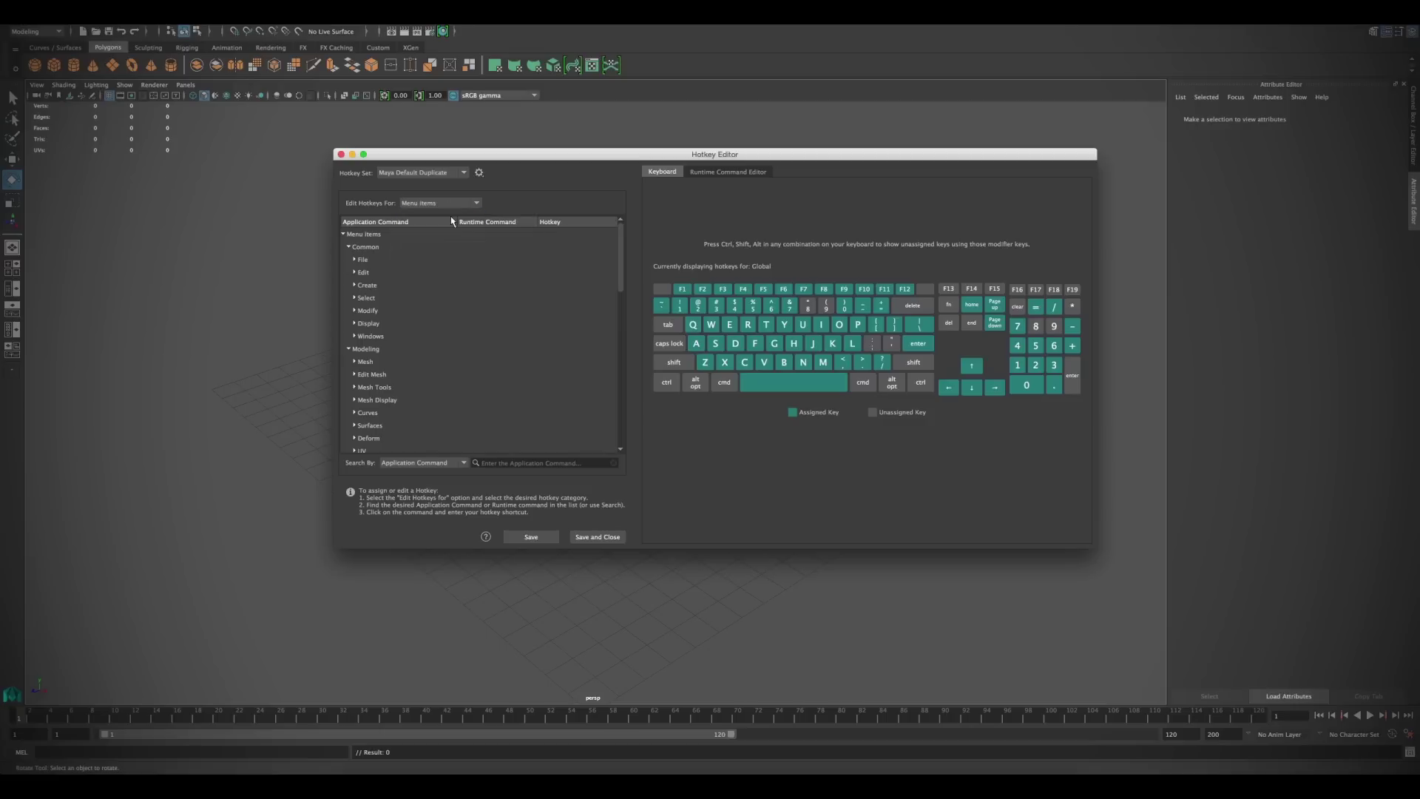
{"action": "left_click", "coordinate": [354, 285]}
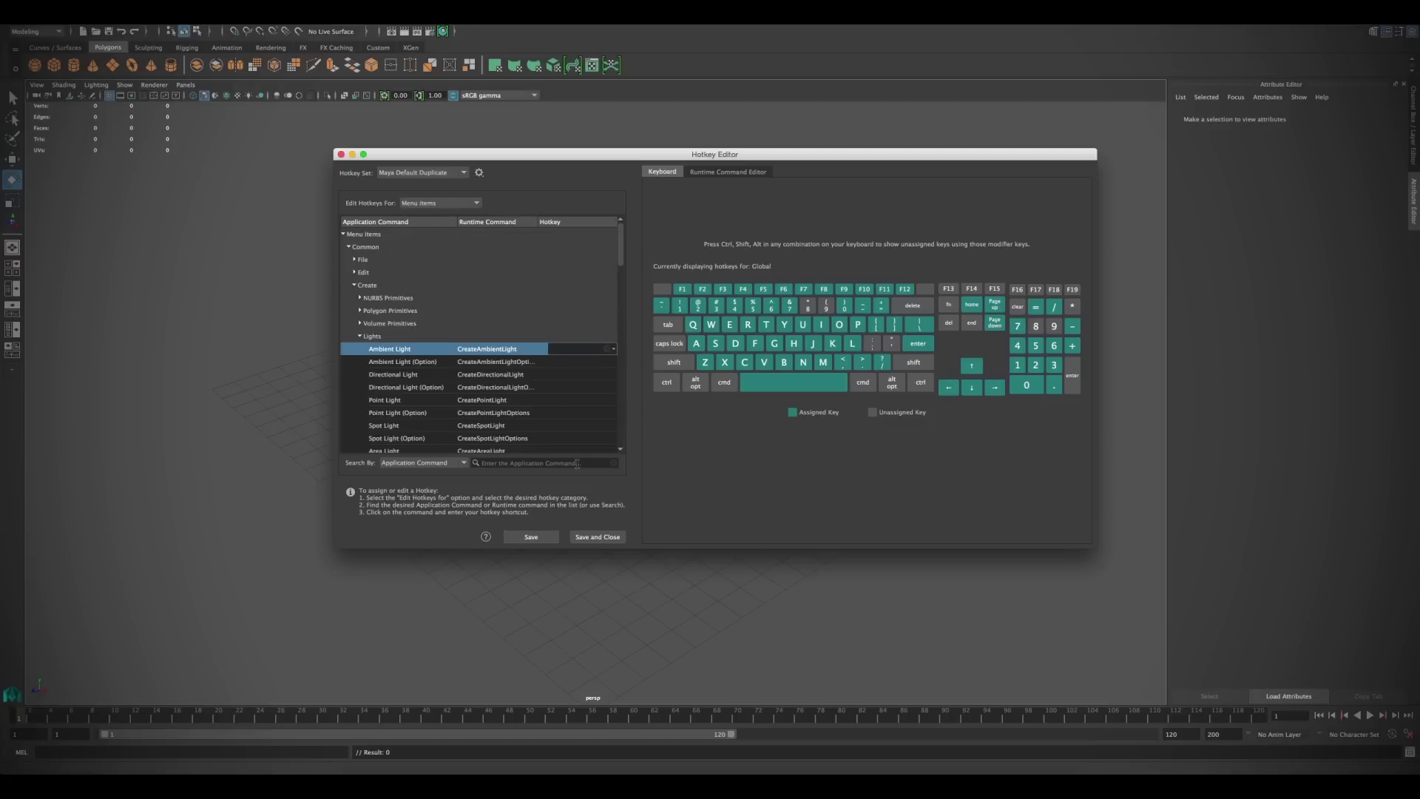
{"action": "left_click", "coordinate": [576, 463]}
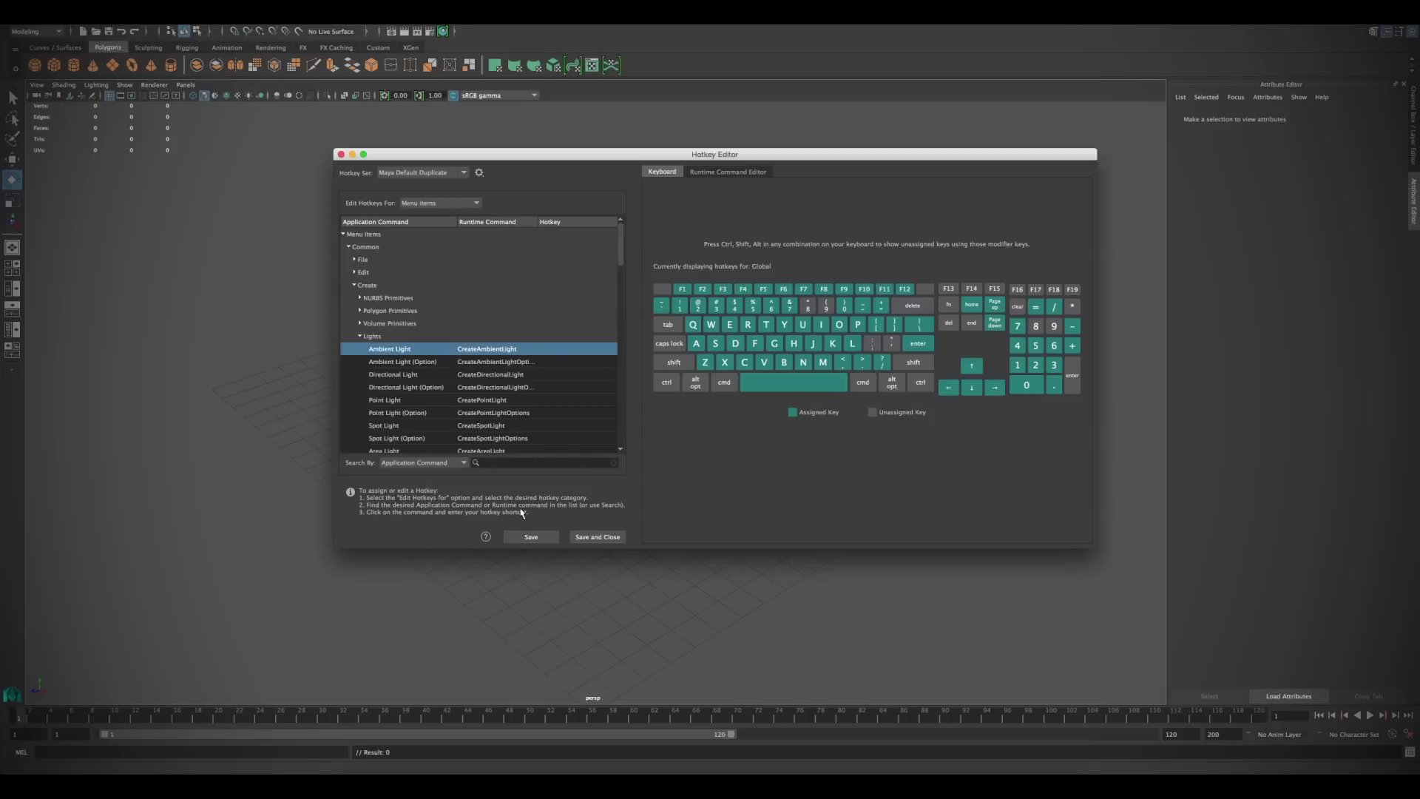
{"action": "type", "text": "extrude"}
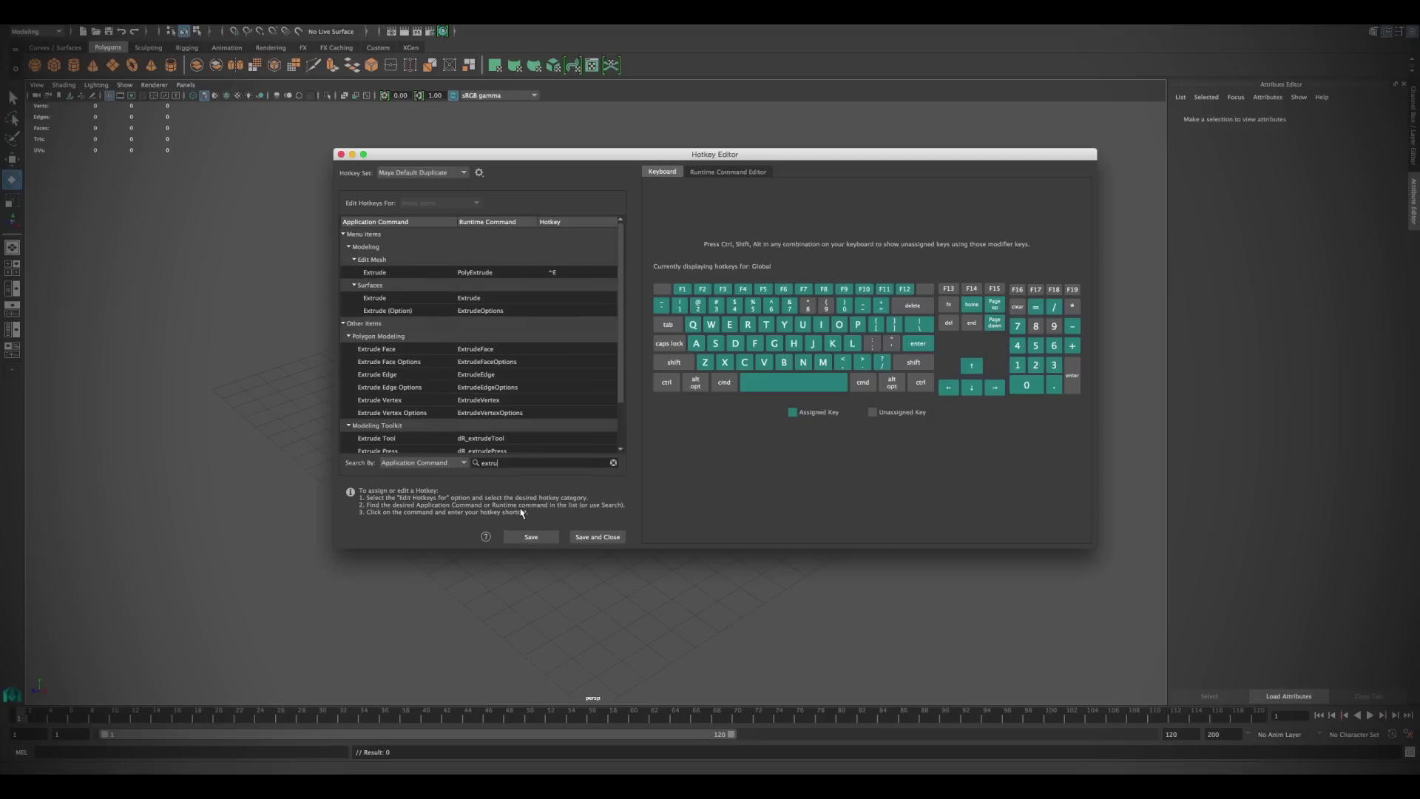
{"action": "left_click", "coordinate": [427, 273]}
Step: Show the Extrude runtime command details, highlighting the 'performPolyExtrude 0' command text
{"action": "left_click", "coordinate": [723, 171]}
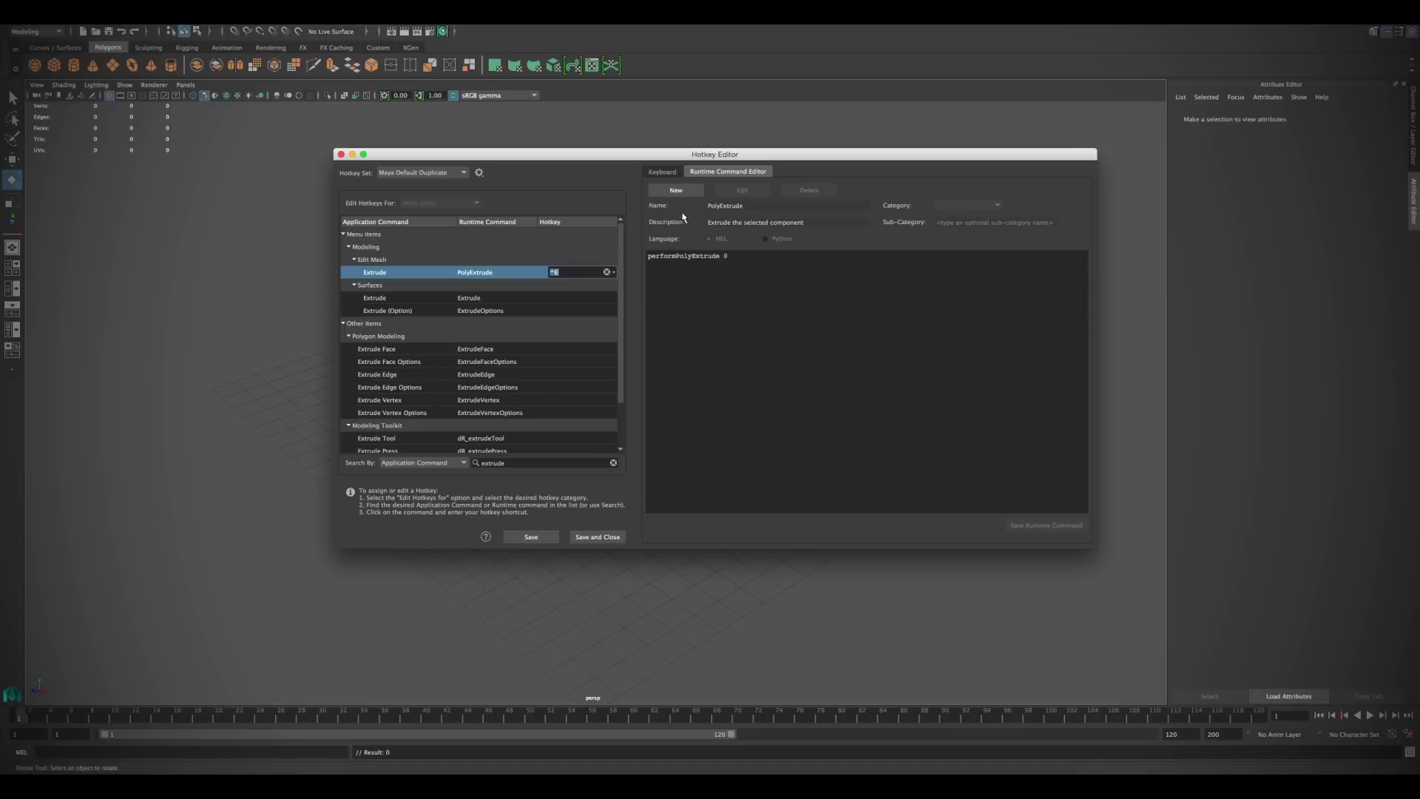
{"action": "left_click_drag", "start_coordinate": [744, 256], "coordinate": [649, 250]}
{"action": "left_click", "coordinate": [720, 303]}
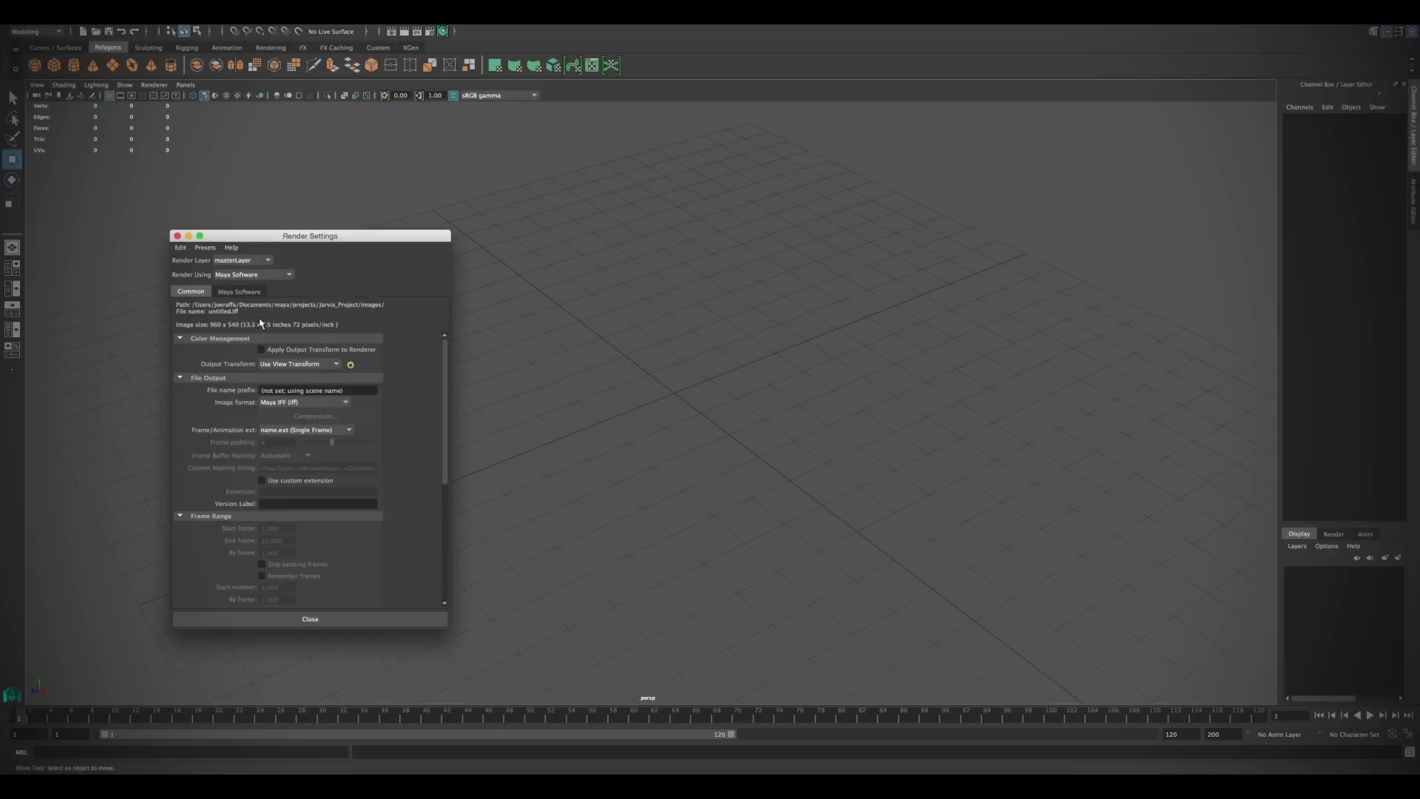
Step: Set Render Using to mental ray and close Render Settings
{"action": "left_click", "coordinate": [244, 275]}
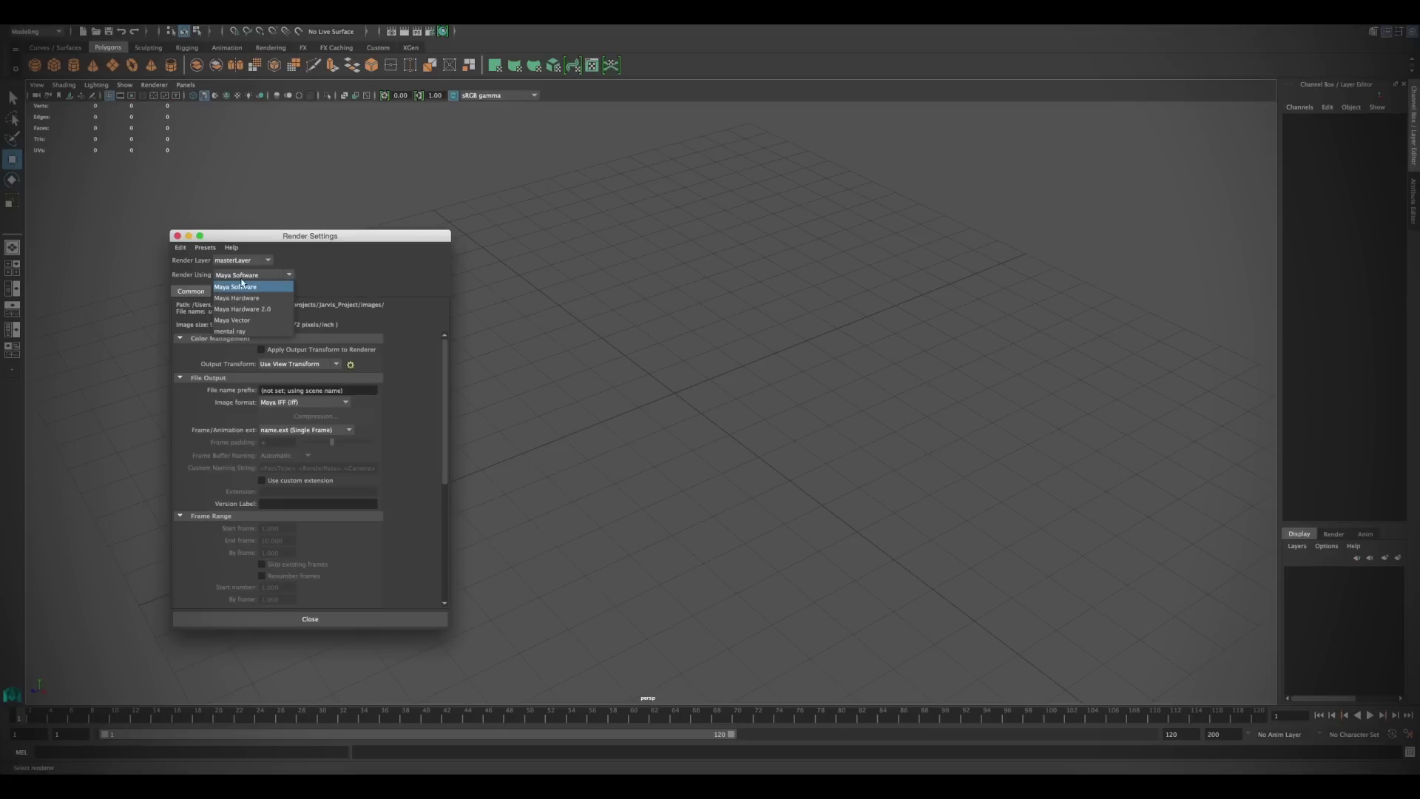
{"action": "left_click", "coordinate": [225, 316]}
{"action": "left_click", "coordinate": [178, 235]}
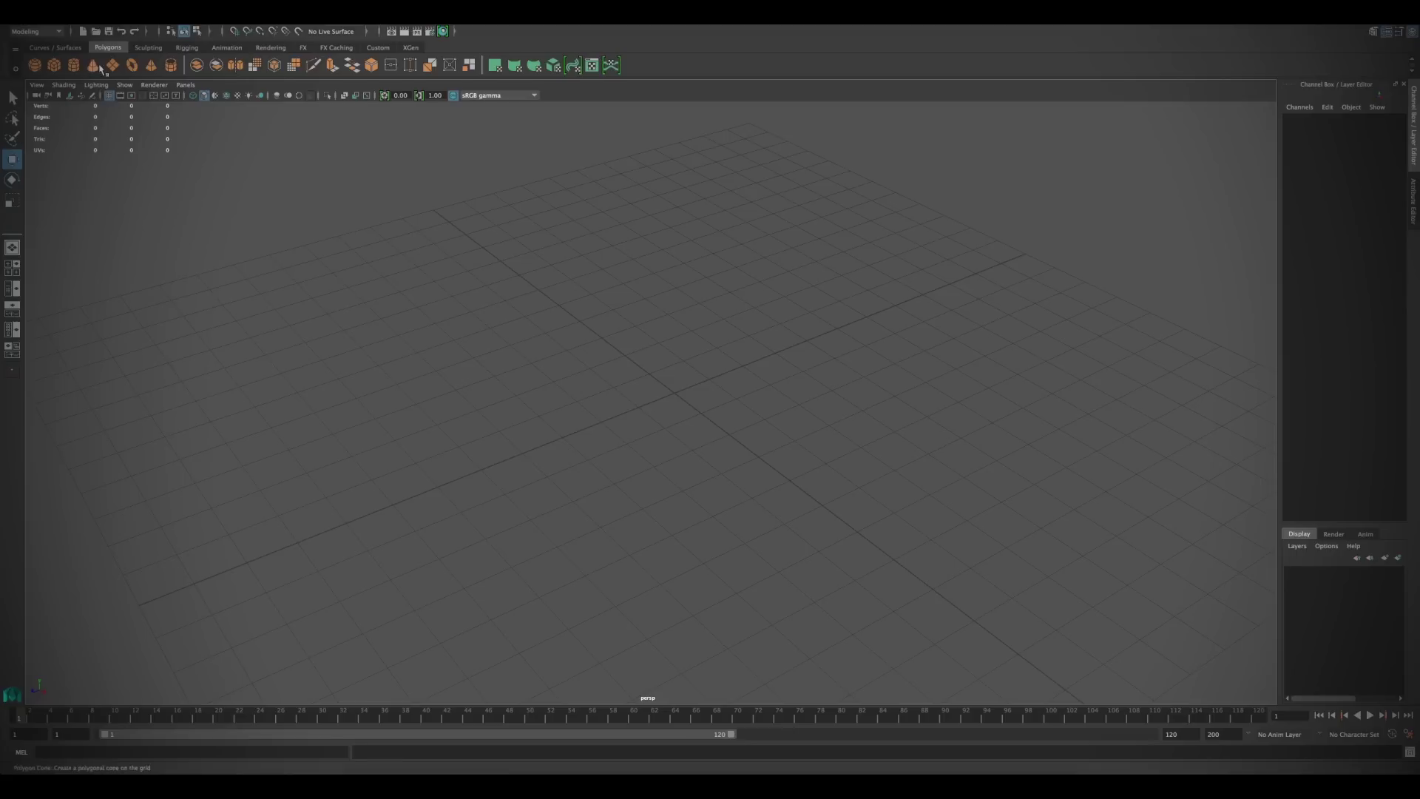
Step: Create a Physical Area Light, moving it about 3.1 along Z and raising it about 1 unit
{"action": "left_click", "coordinate": [127, 17]}
{"action": "mouse_move", "coordinate": [143, 68]}
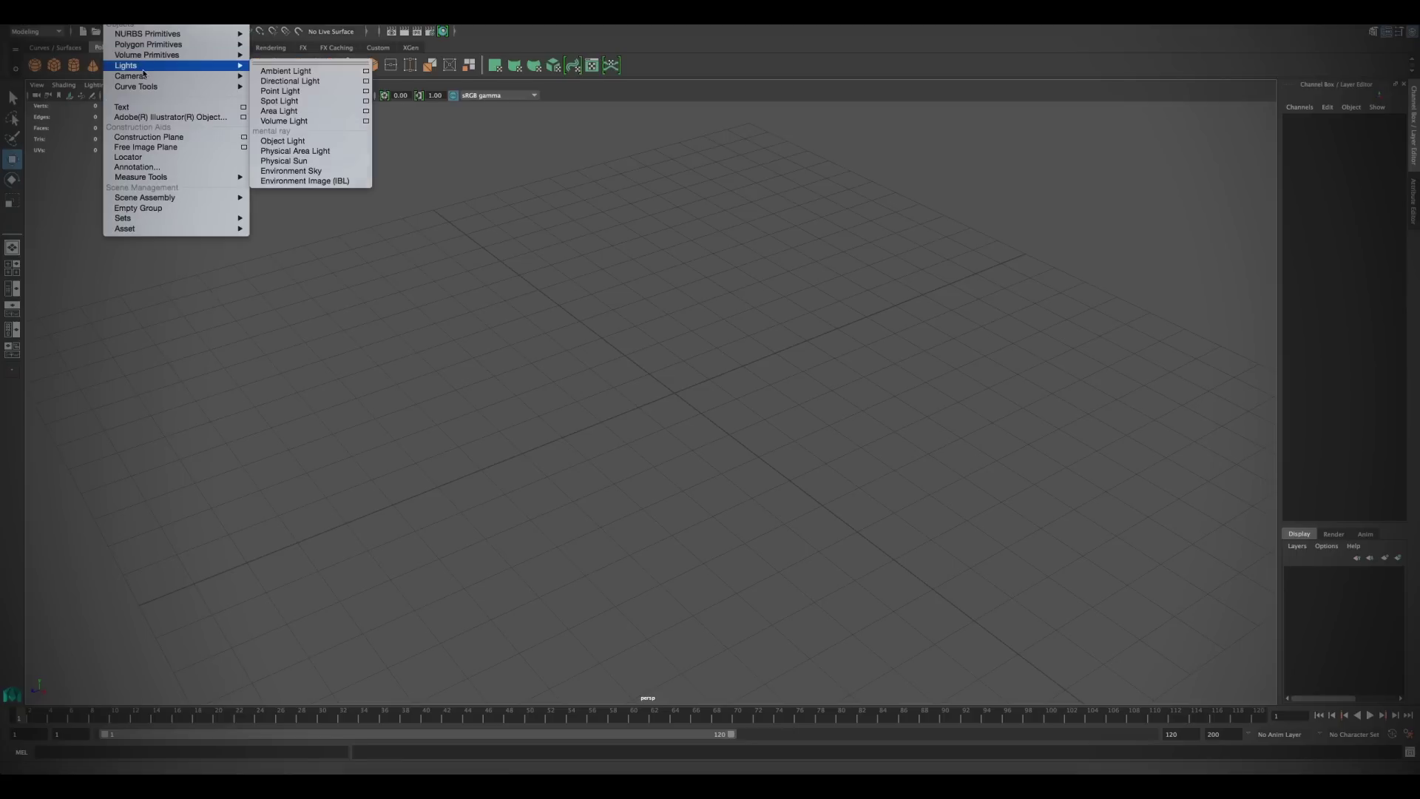
{"action": "left_click", "coordinate": [311, 150]}
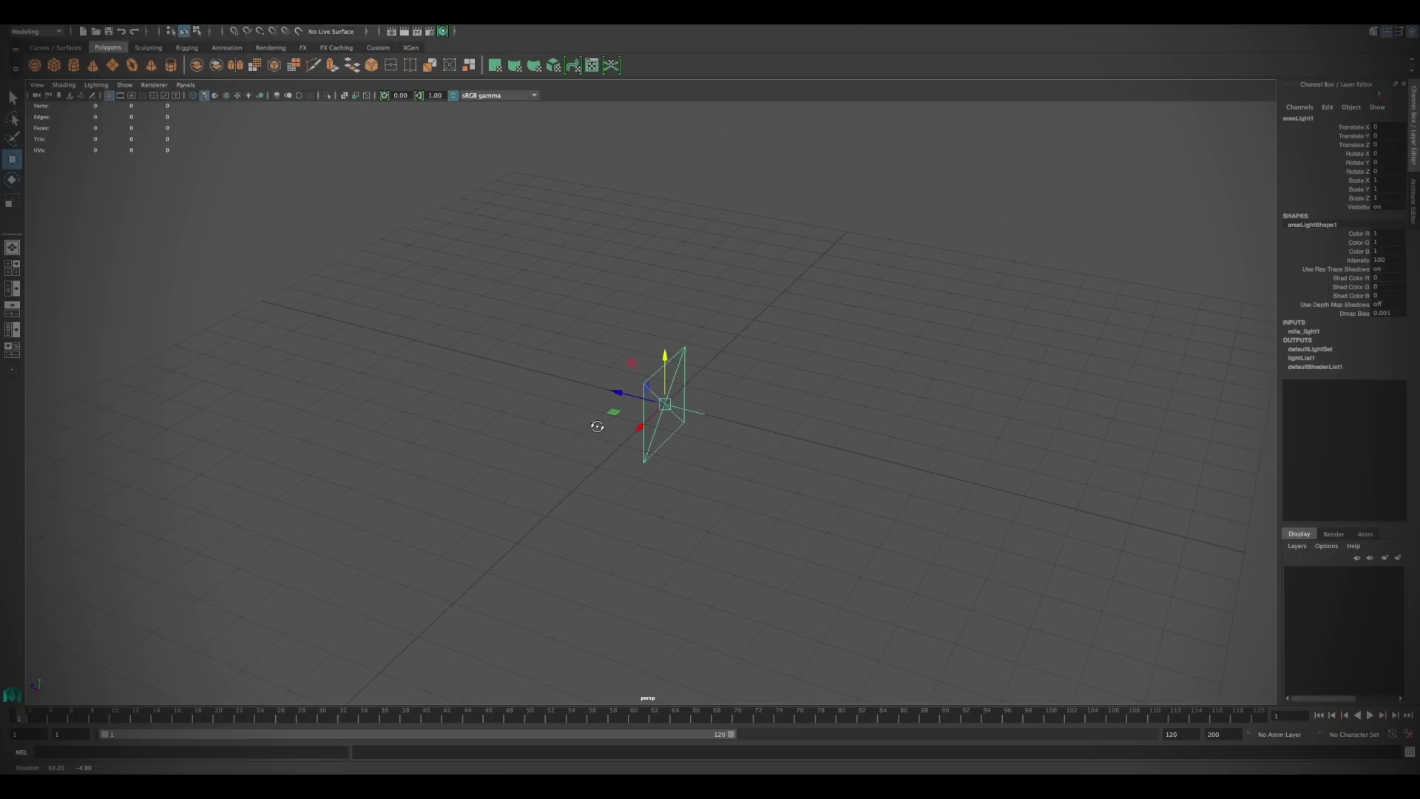
{"action": "left_click_drag", "start_coordinate": [620, 392], "coordinate": [542, 253]}
{"action": "left_click_drag", "start_coordinate": [573, 329], "coordinate": [710, 527], "text": "alt"}
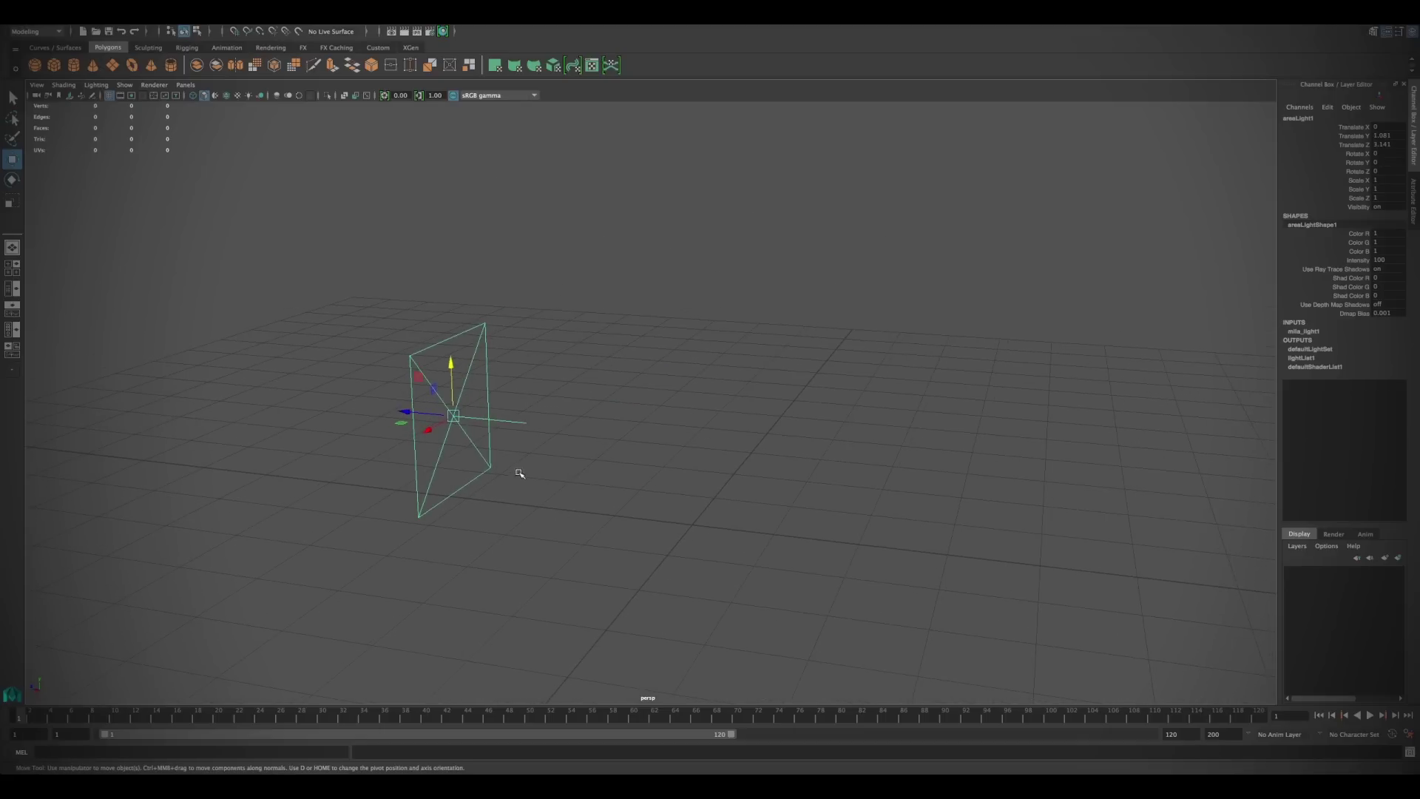
Step: Open the area light's Attribute Editor, expand its mental ray section, and view the mila_light1 tab
{"action": "key", "text": "ctrl+a"}
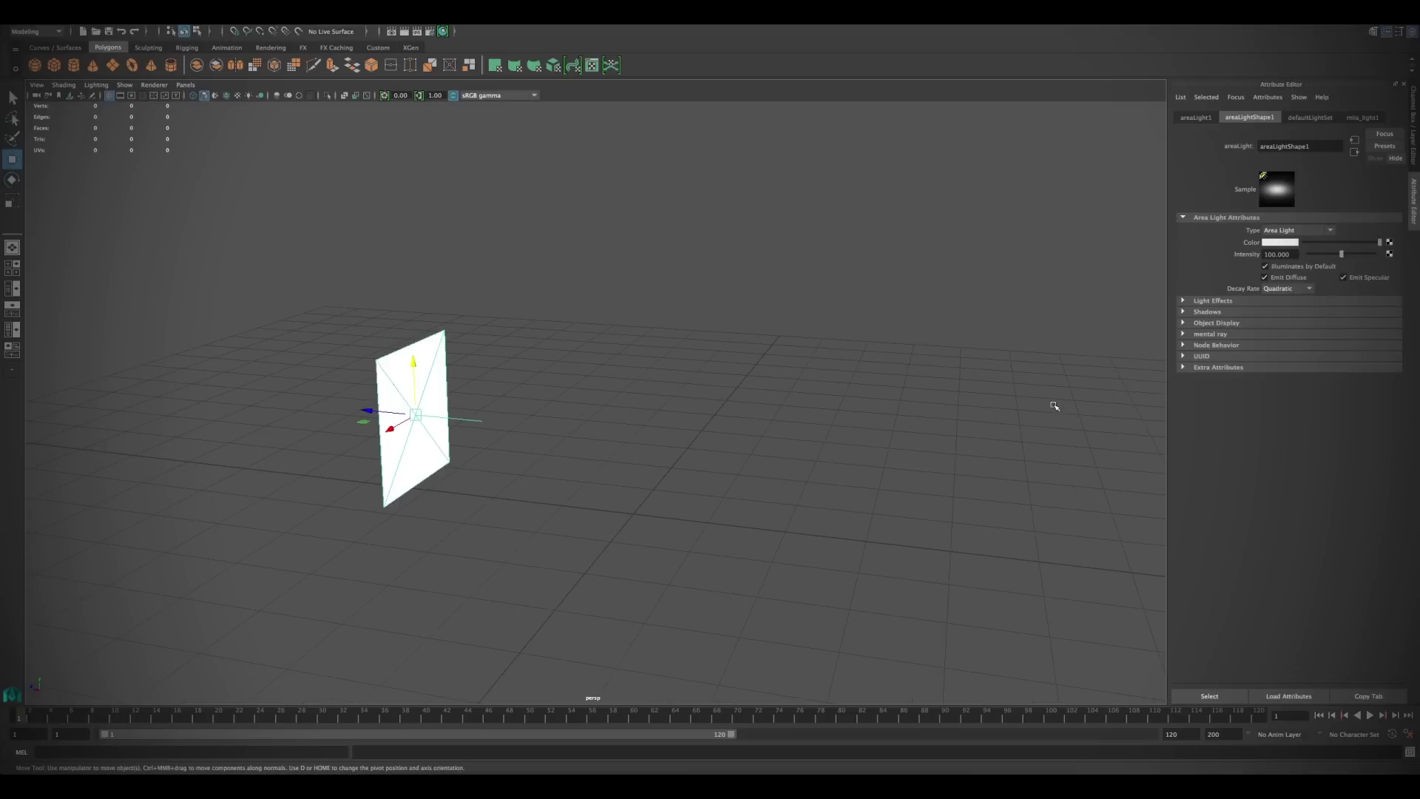
{"action": "left_click", "coordinate": [1205, 334]}
{"action": "scroll", "coordinate": [1212, 488], "scroll_direction": "down", "scroll_amount": 3}
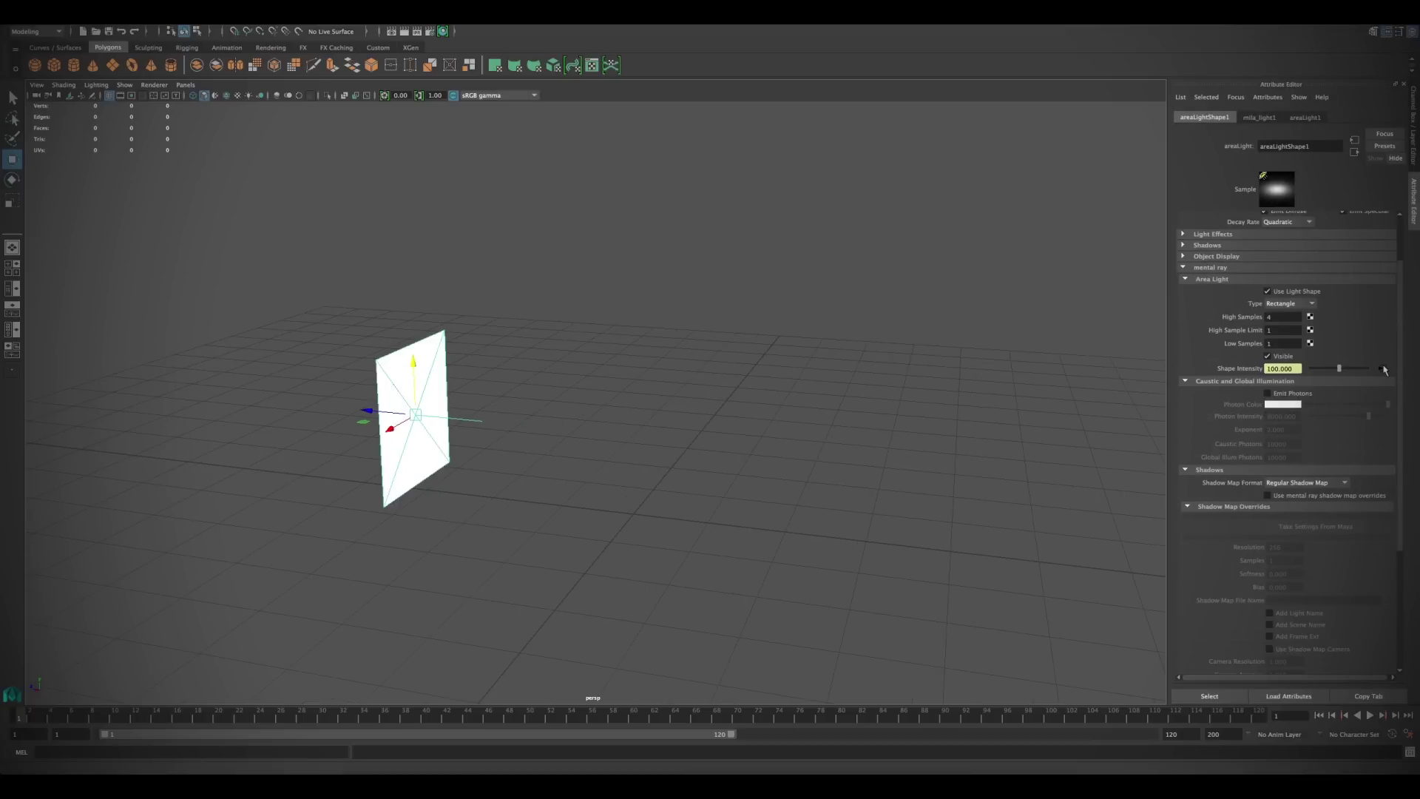
{"action": "left_click", "coordinate": [1258, 117]}
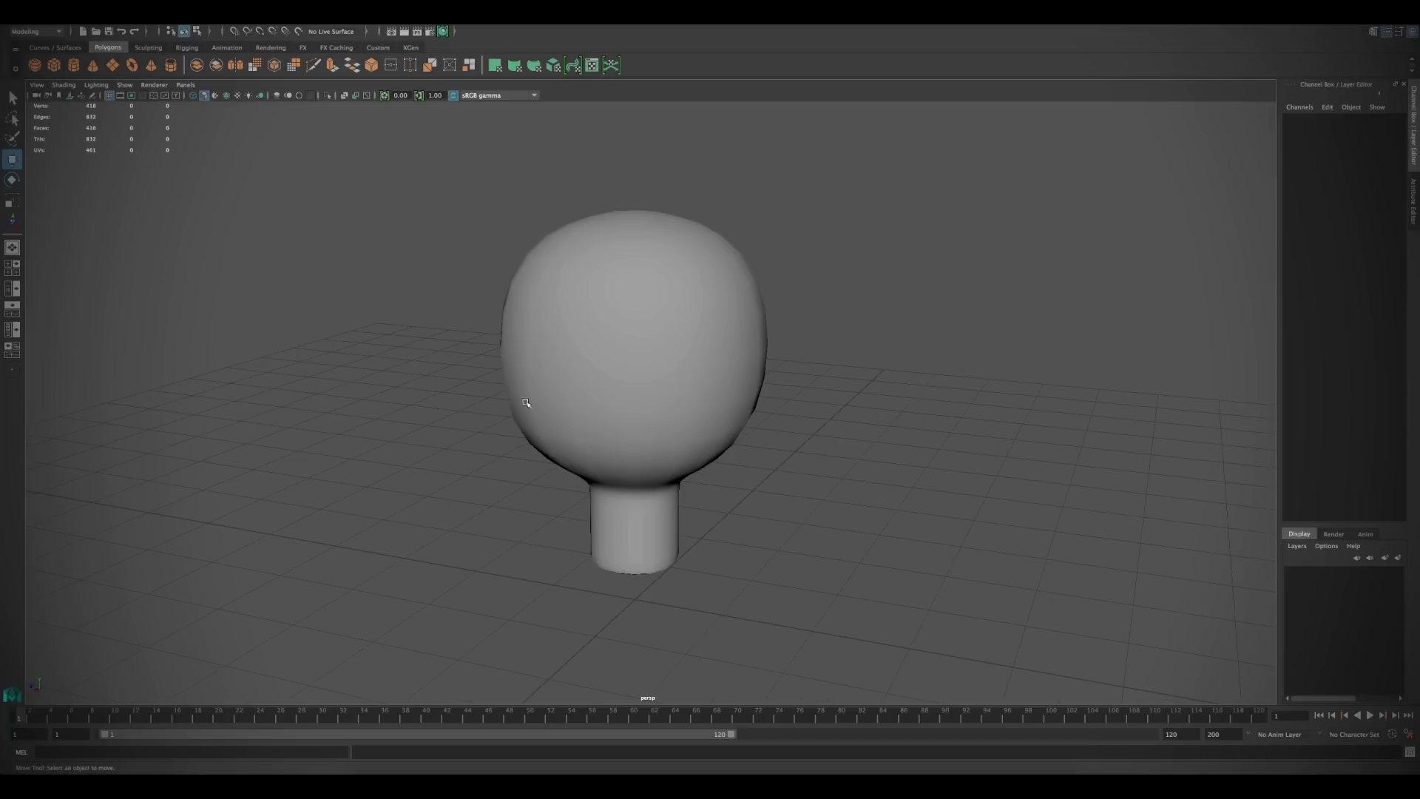
Step: Convert the selected light-bulb mesh into a mental ray Object Light and show its attributes
{"action": "left_click", "coordinate": [586, 347]}
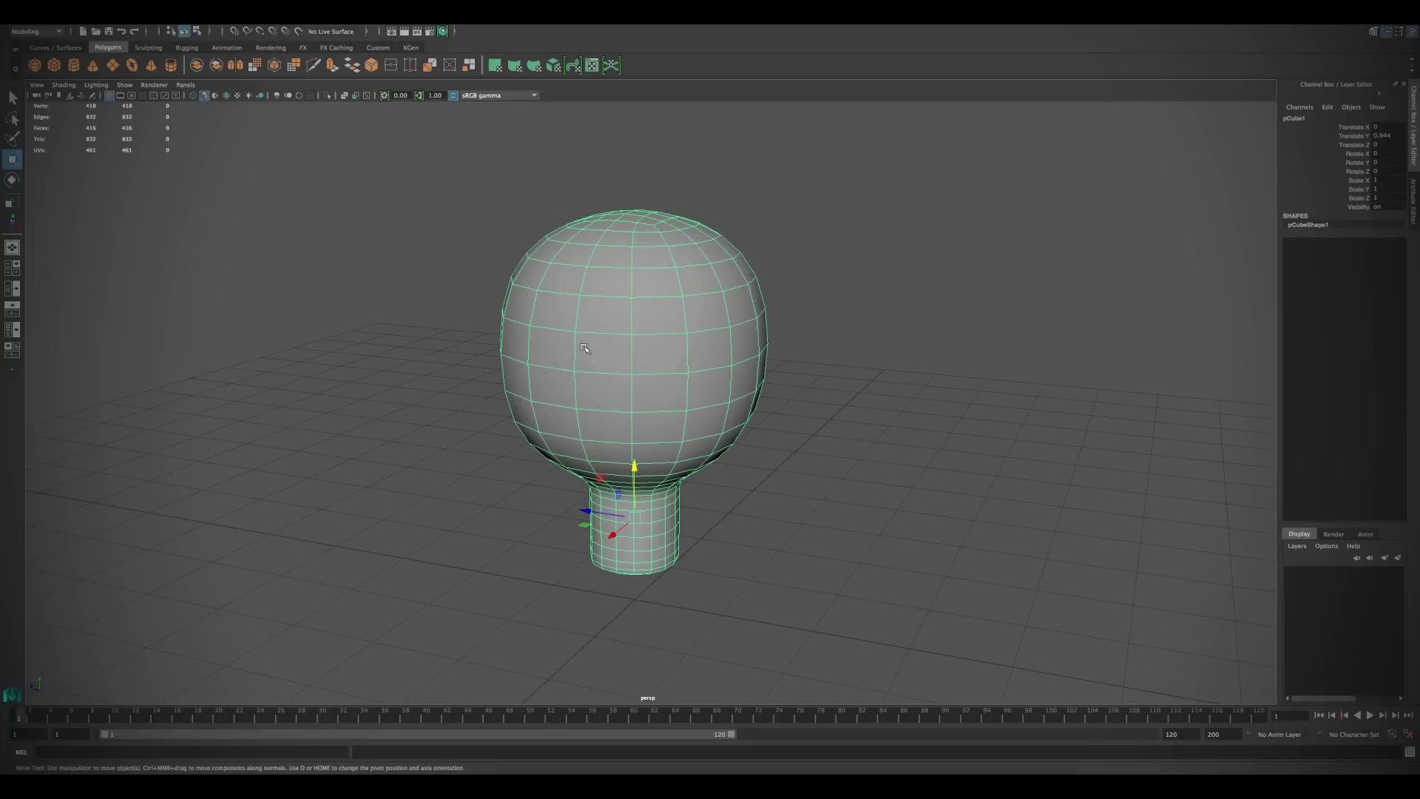
{"action": "left_click", "coordinate": [122, 22]}
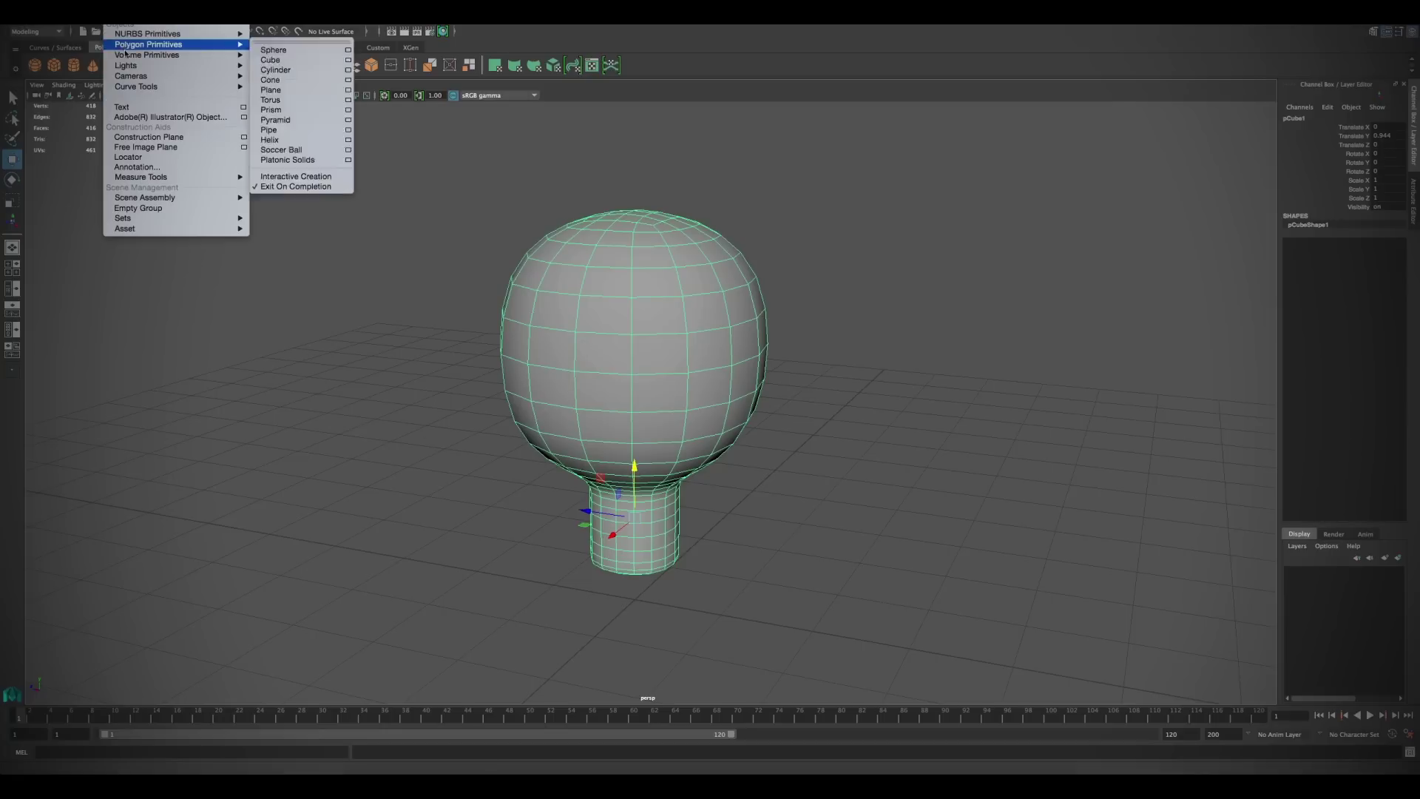
{"action": "mouse_move", "coordinate": [177, 65]}
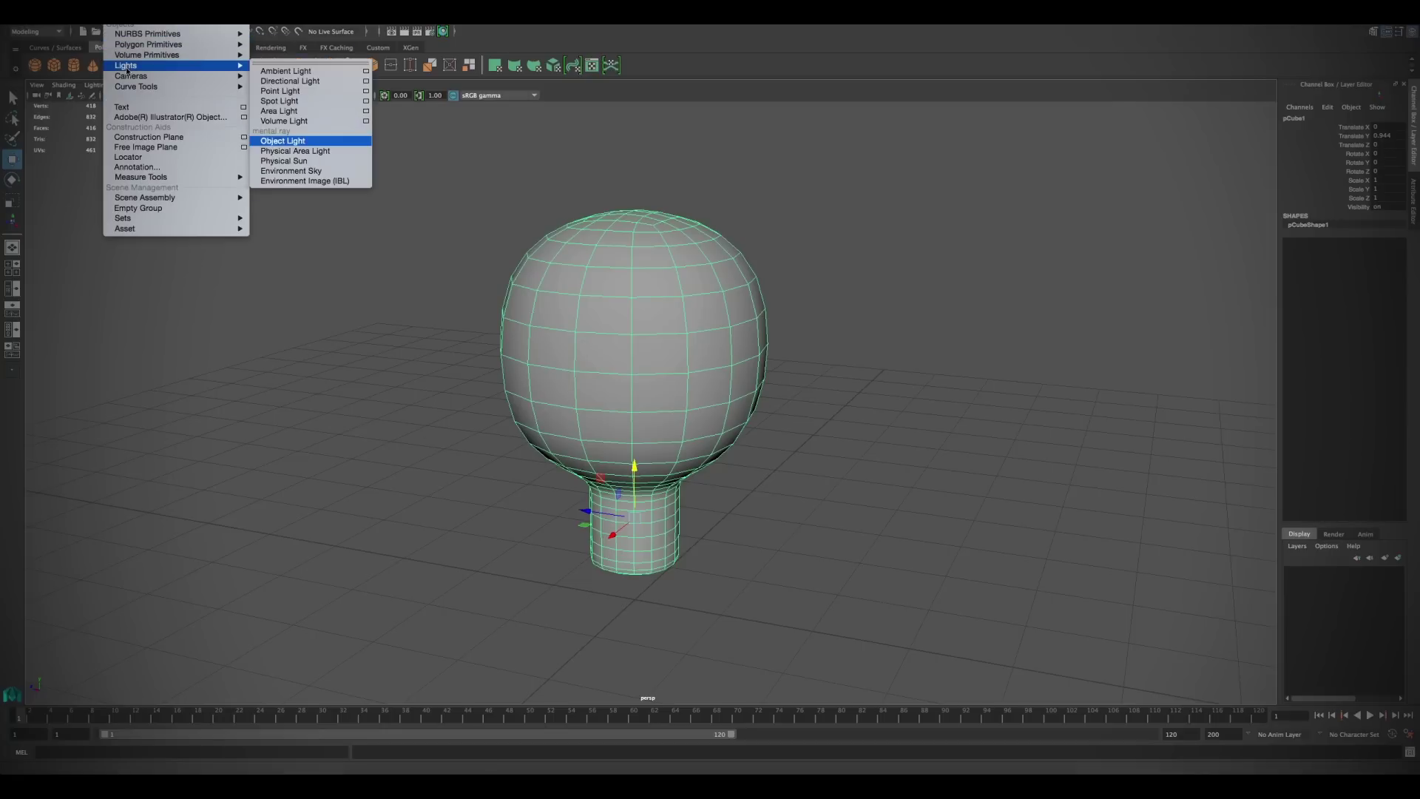
{"action": "left_click", "coordinate": [314, 141]}
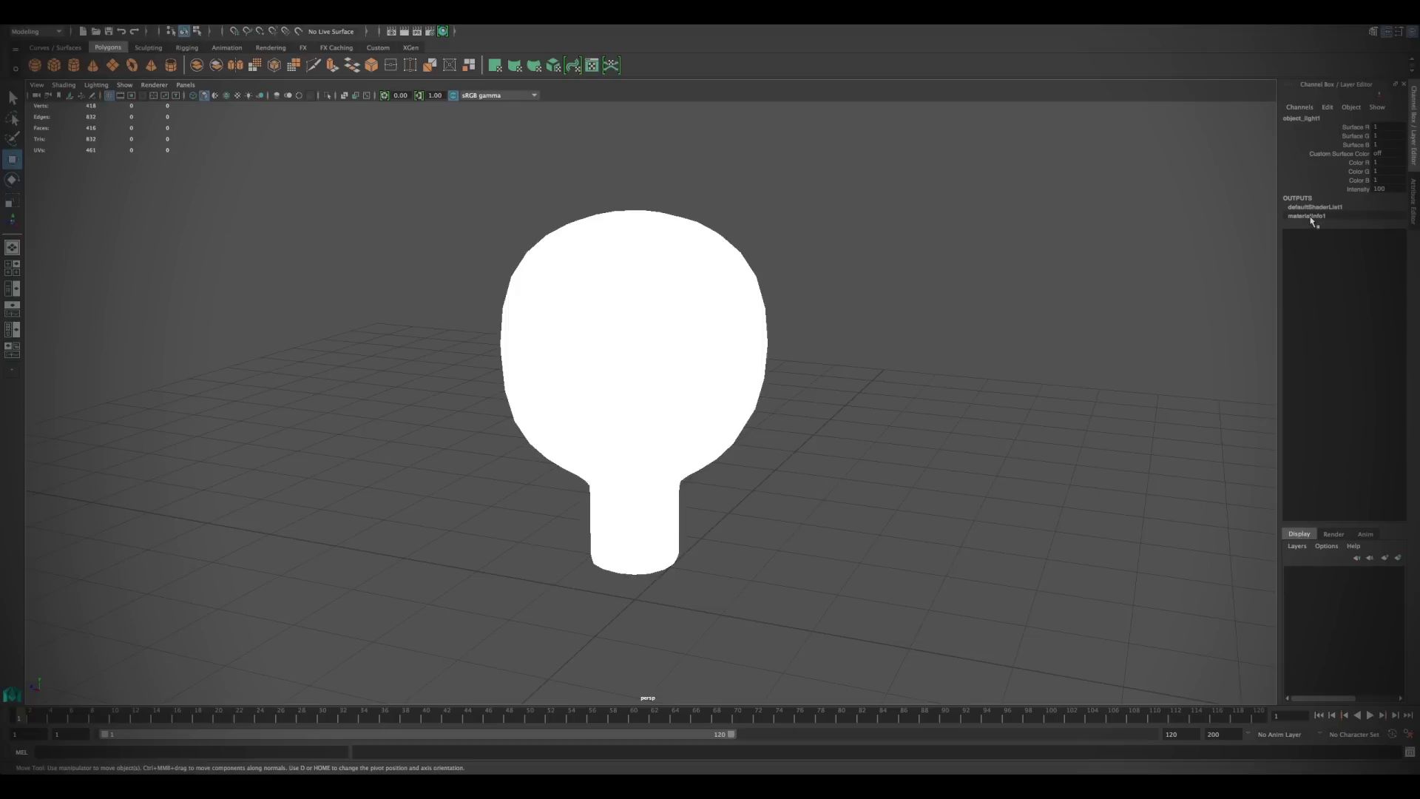
{"action": "key", "text": "ctrl+a"}
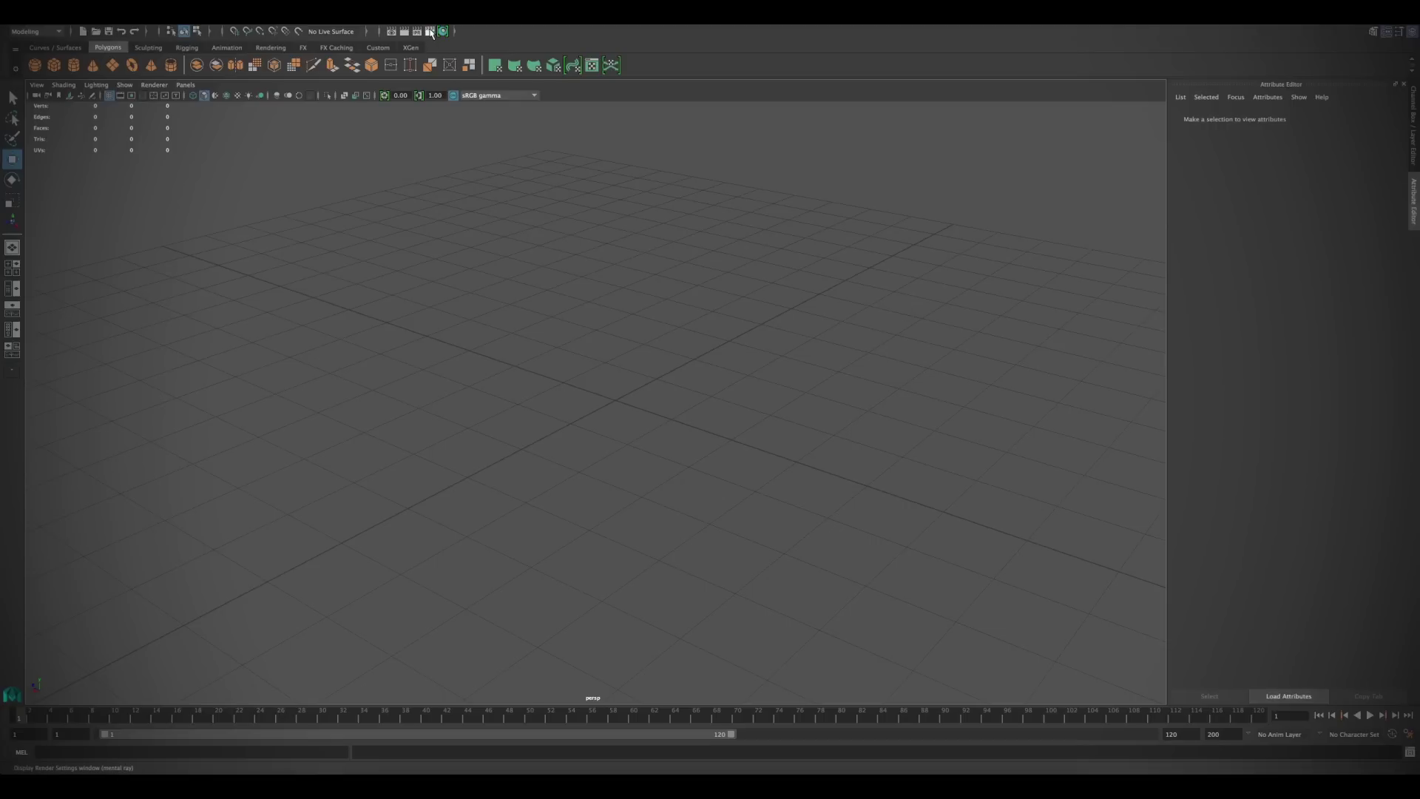
Step: Raise the mental ray Quality sliders and set Indirect Diffuse (GI) Mode to Finalgather
{"action": "left_click", "coordinate": [430, 32]}
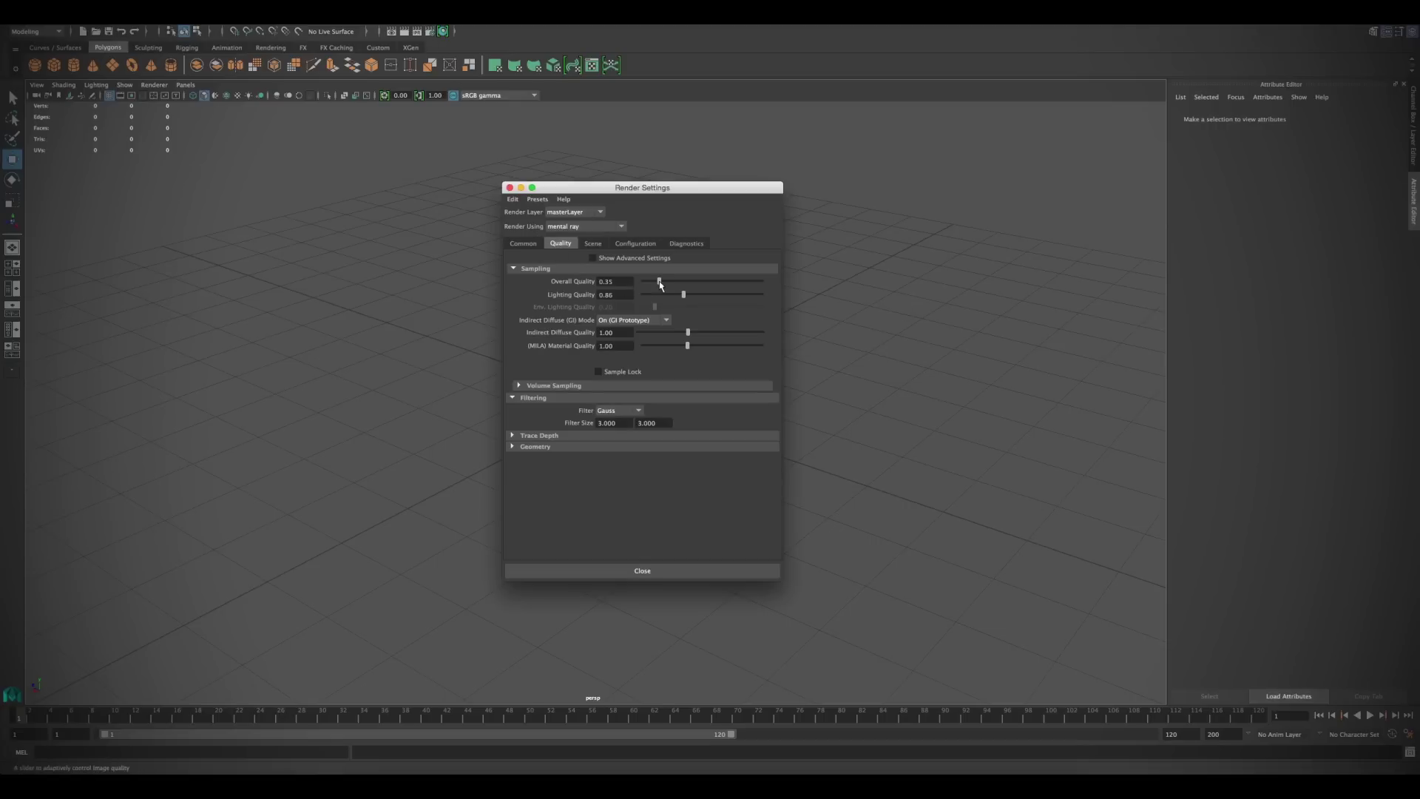
{"action": "left_click_drag", "start_coordinate": [659, 282], "coordinate": [683, 299]}
{"action": "left_click_drag", "start_coordinate": [687, 335], "coordinate": [686, 351]}
{"action": "left_click", "coordinate": [665, 321]}
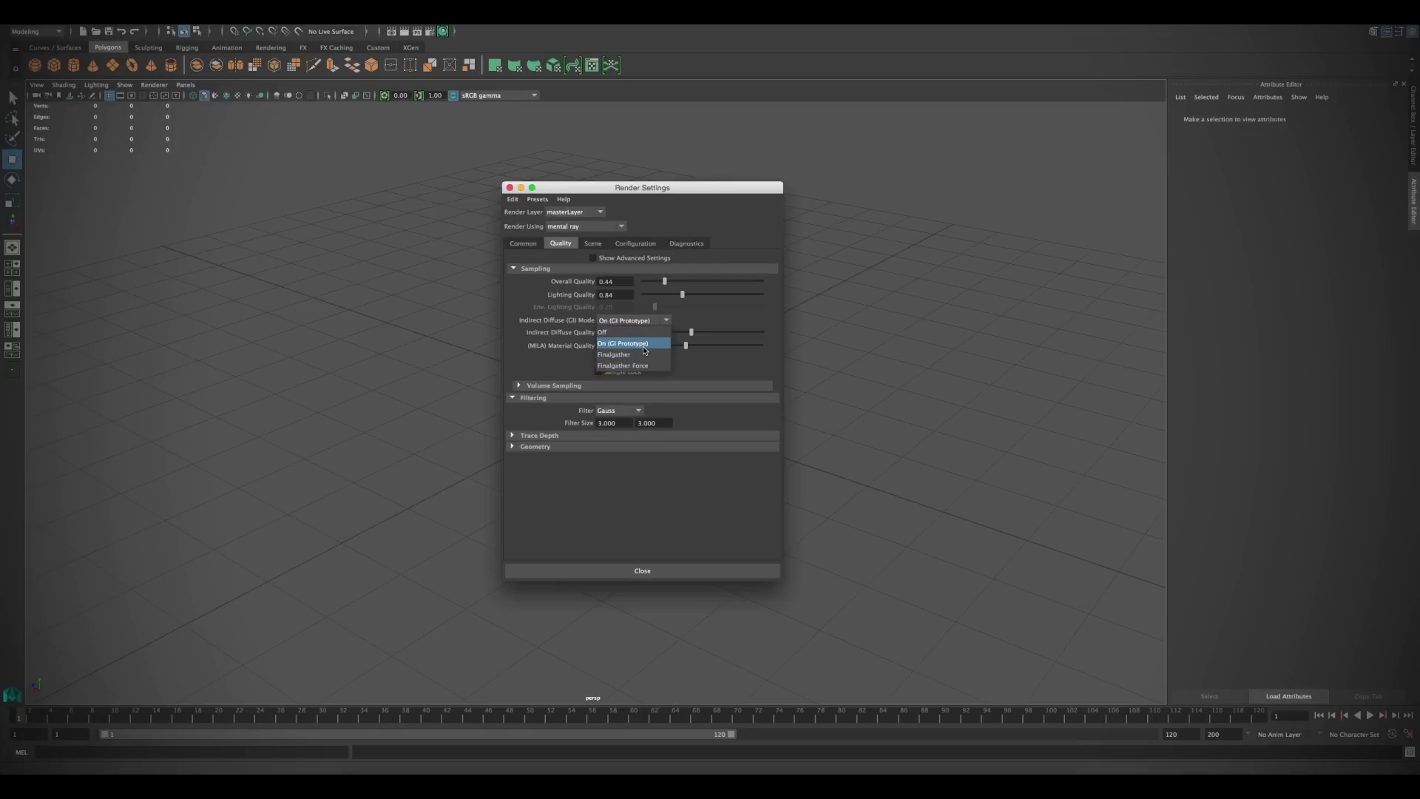
{"action": "left_click", "coordinate": [621, 354]}
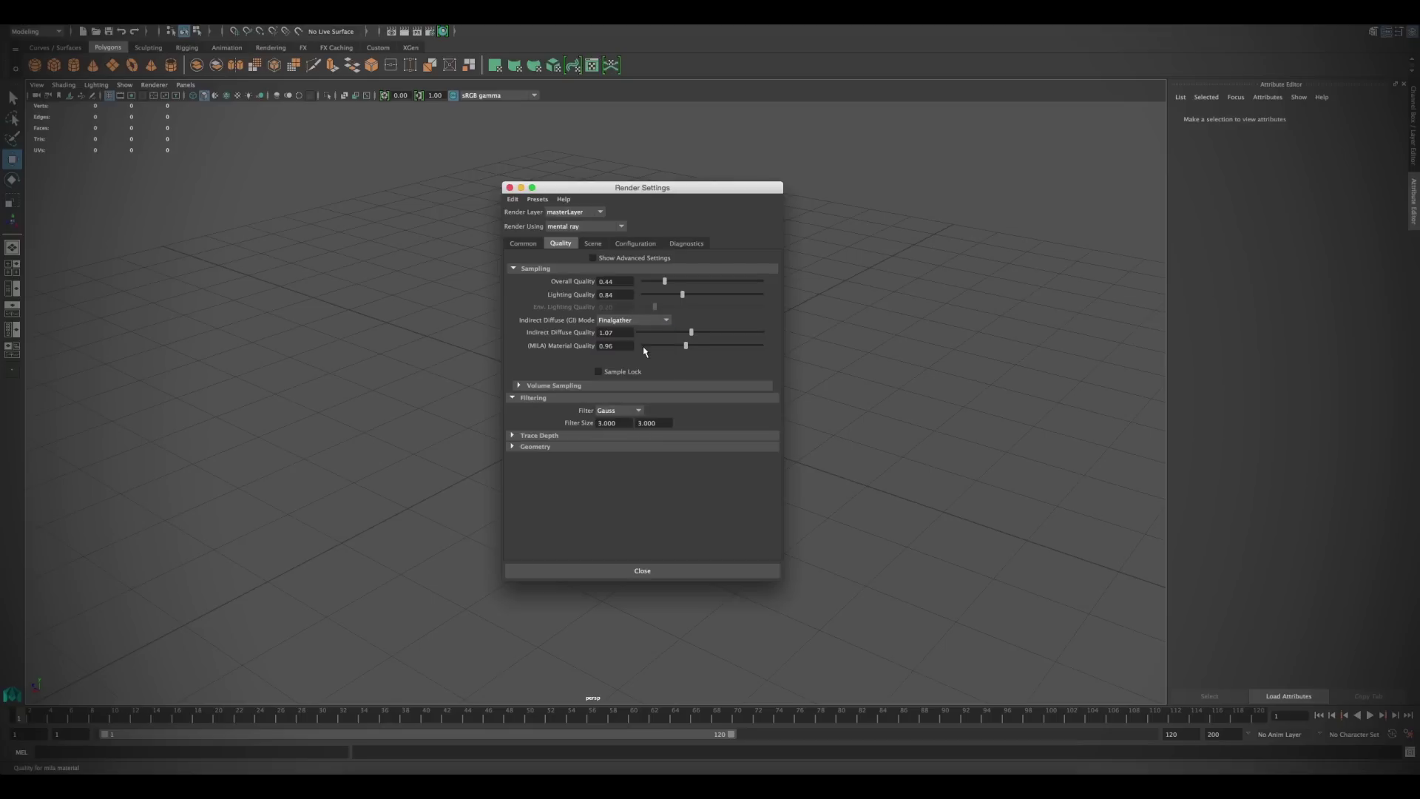
Step: Enable Show Advanced Settings on the Configuration tab and expand the GI Prototype Mode choices
{"action": "left_click", "coordinate": [631, 244]}
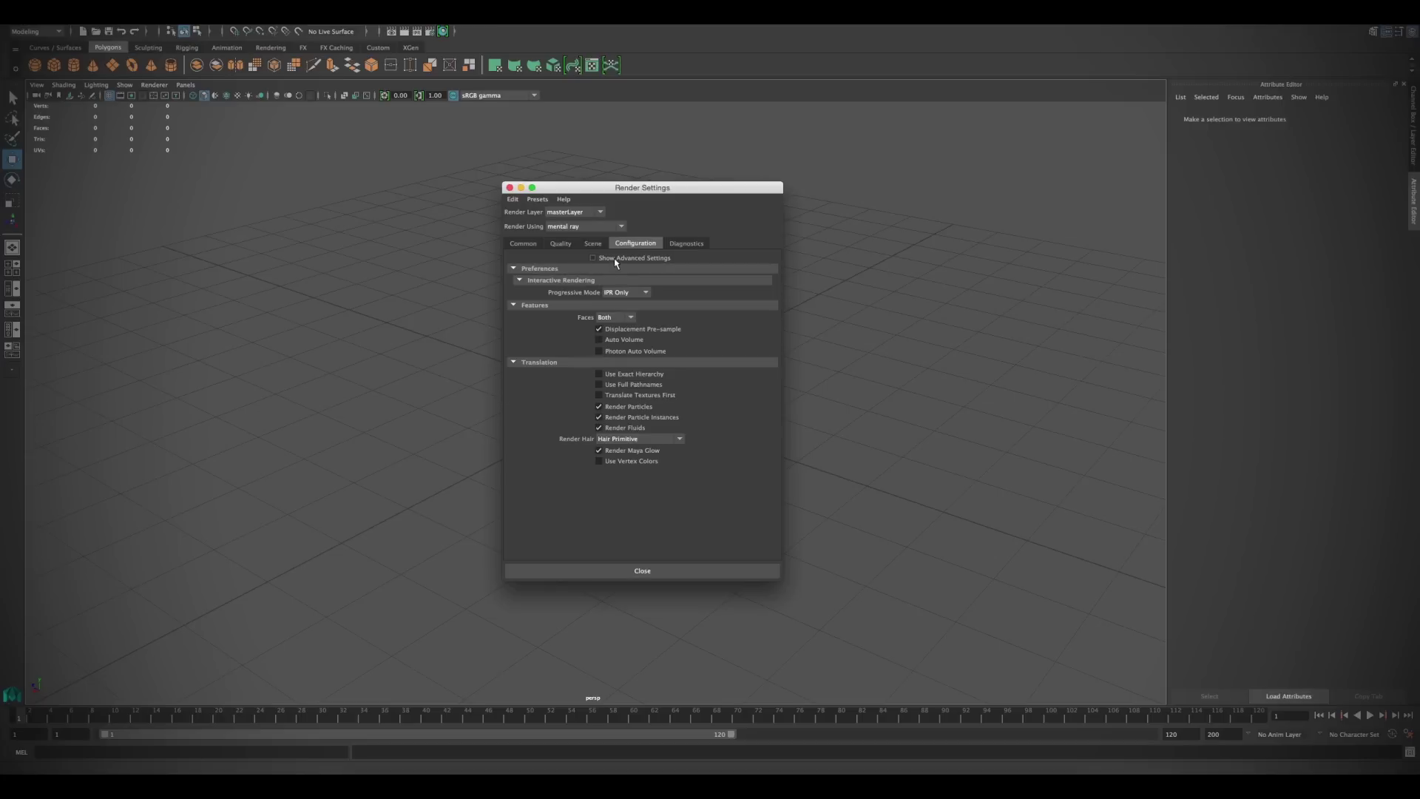
{"action": "left_click", "coordinate": [615, 258]}
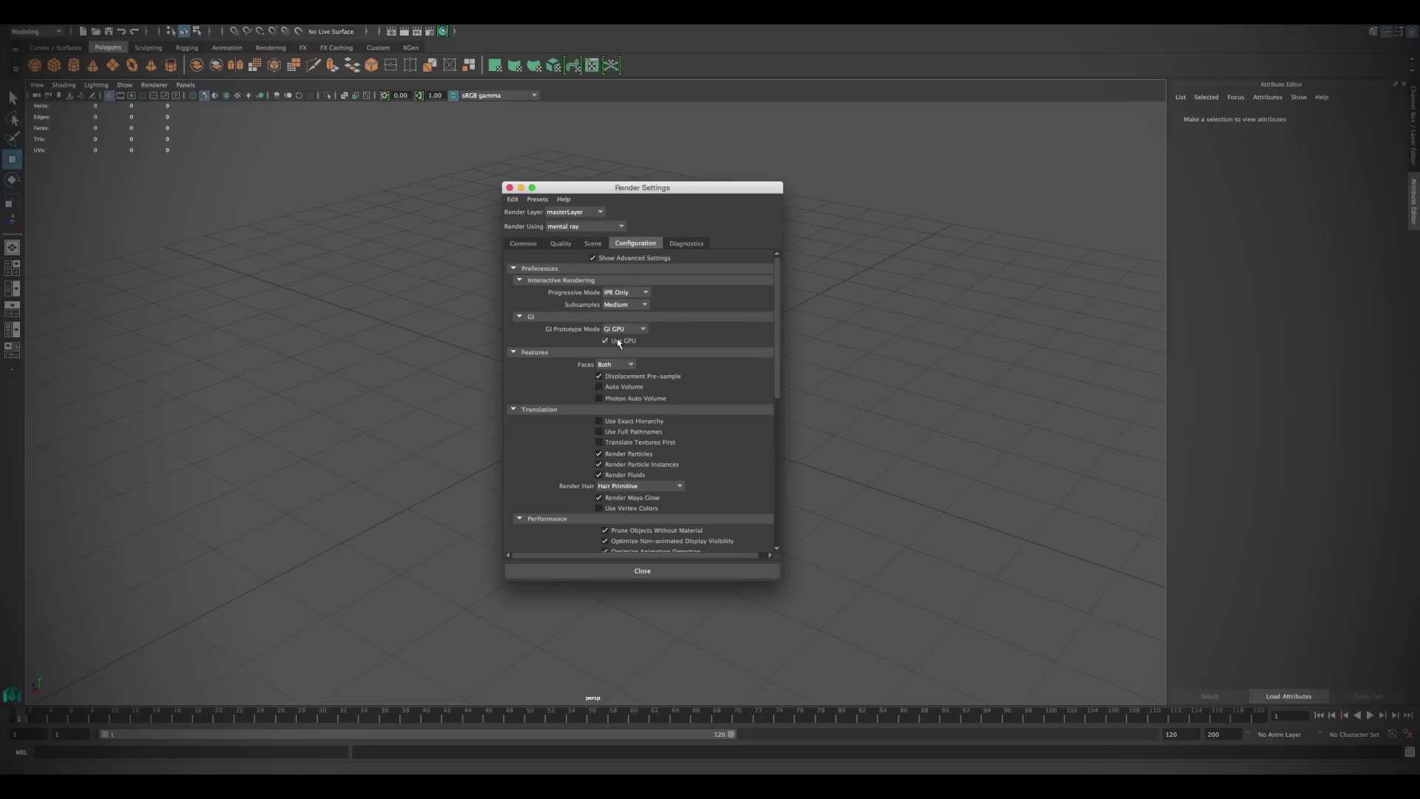
{"action": "left_click", "coordinate": [639, 330]}
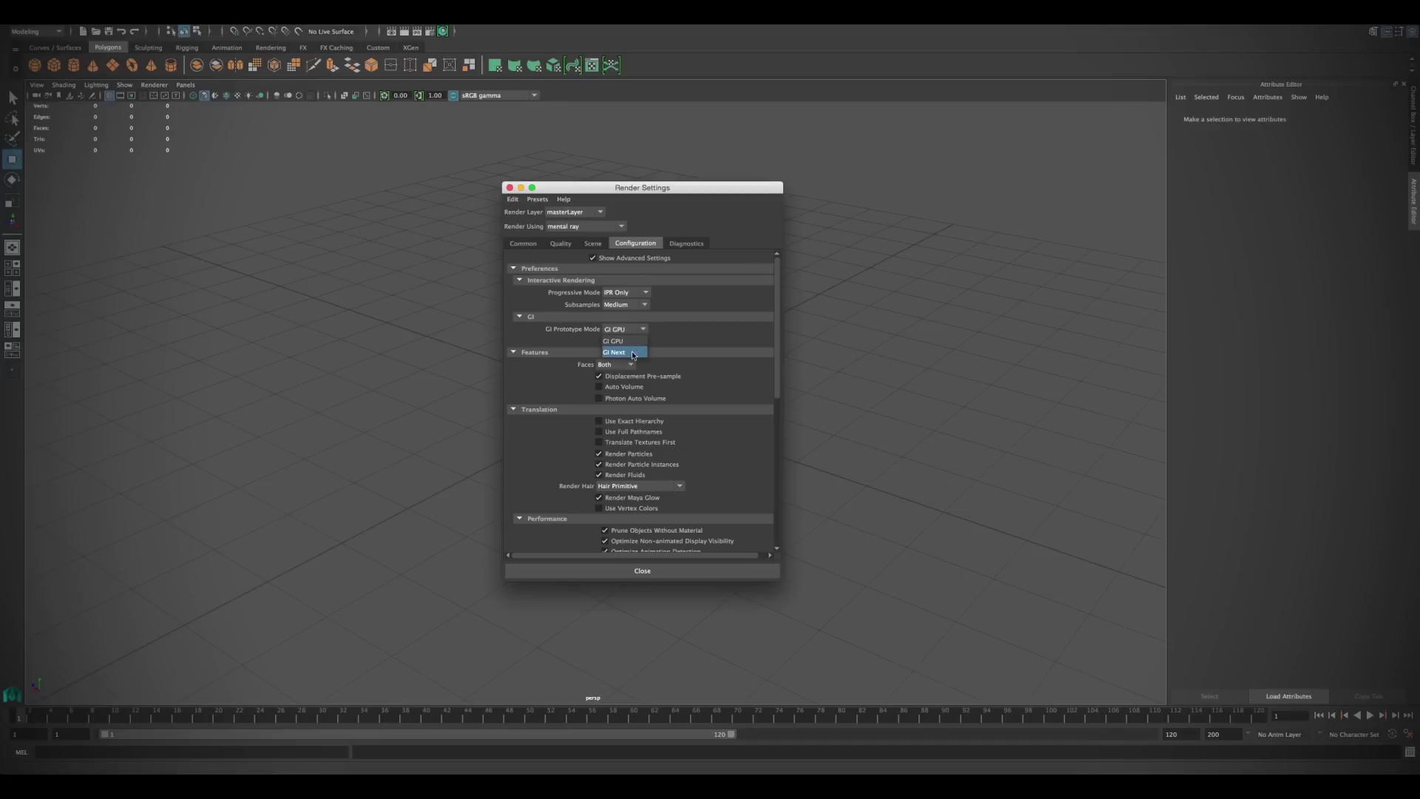